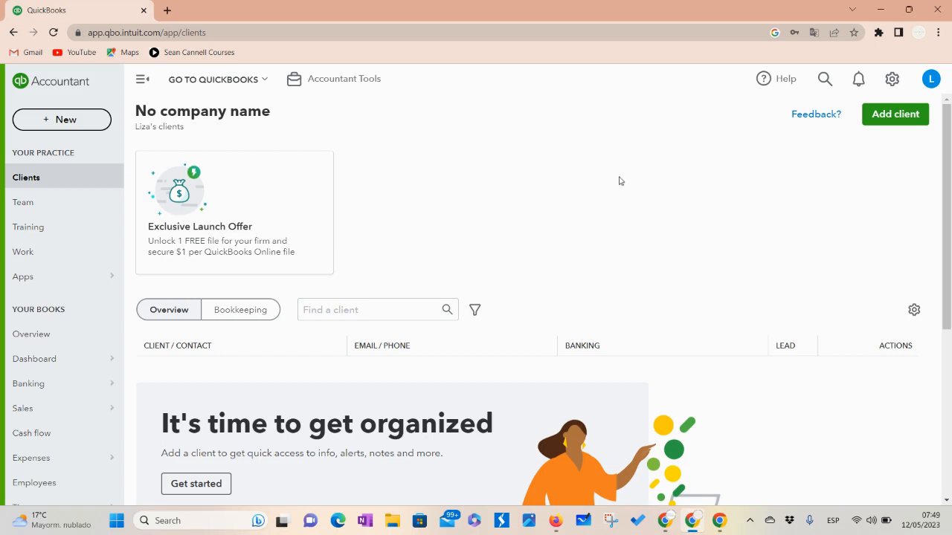
Open the company settings from the accountant's clients page
scroll(613, 221, "down", 1)
scroll(612, 225, "up", 1)
left_click(893, 80)
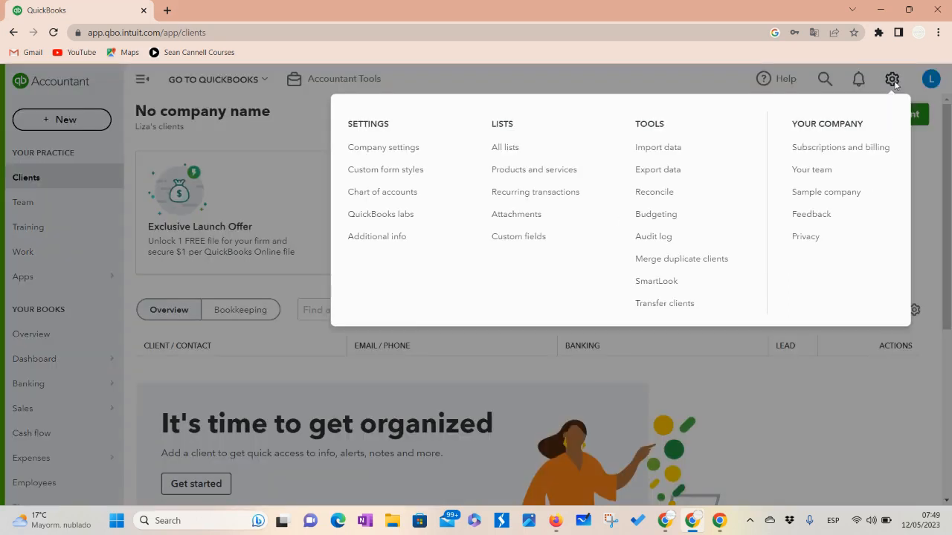
left_click(379, 153)
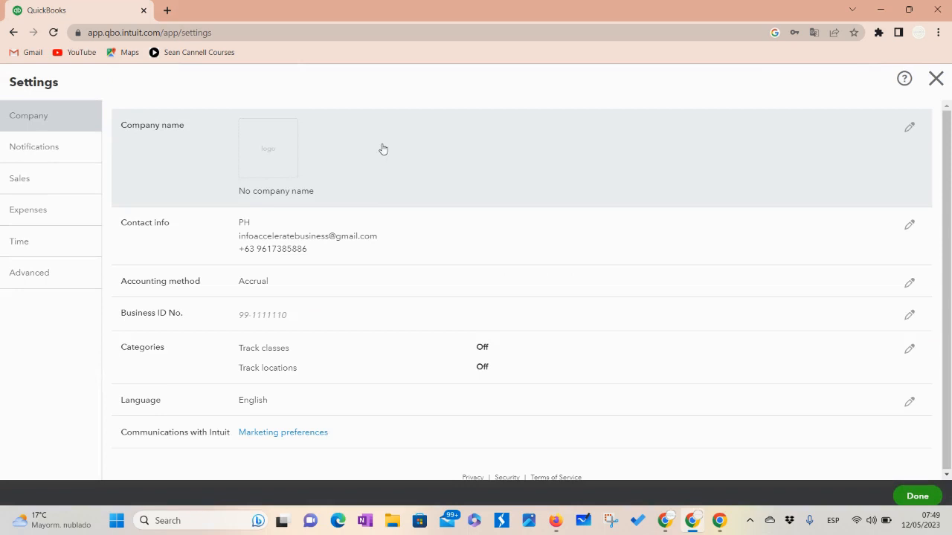
Upload the image "Accelerate Business Support Services Logo" from the ABSS documents folder and save it as the company logo
left_click(909, 131)
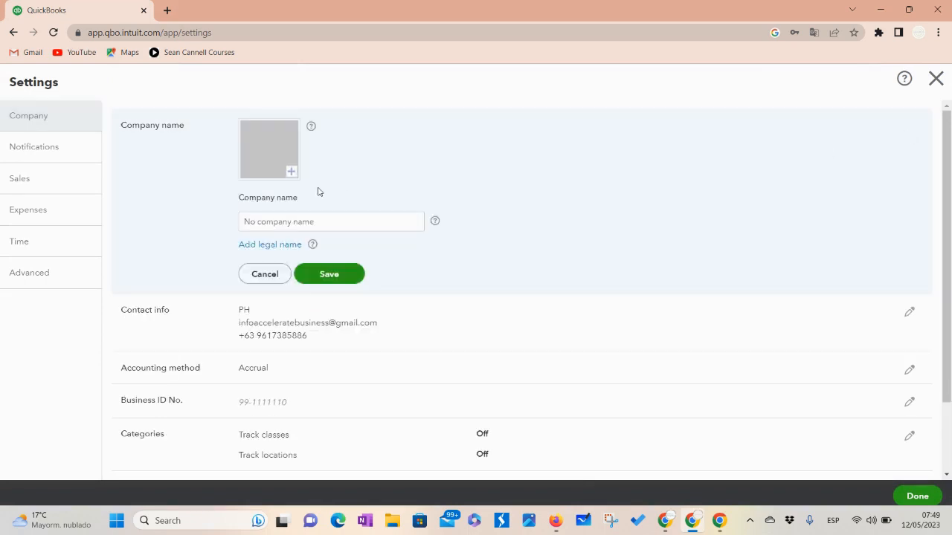
left_click(262, 162)
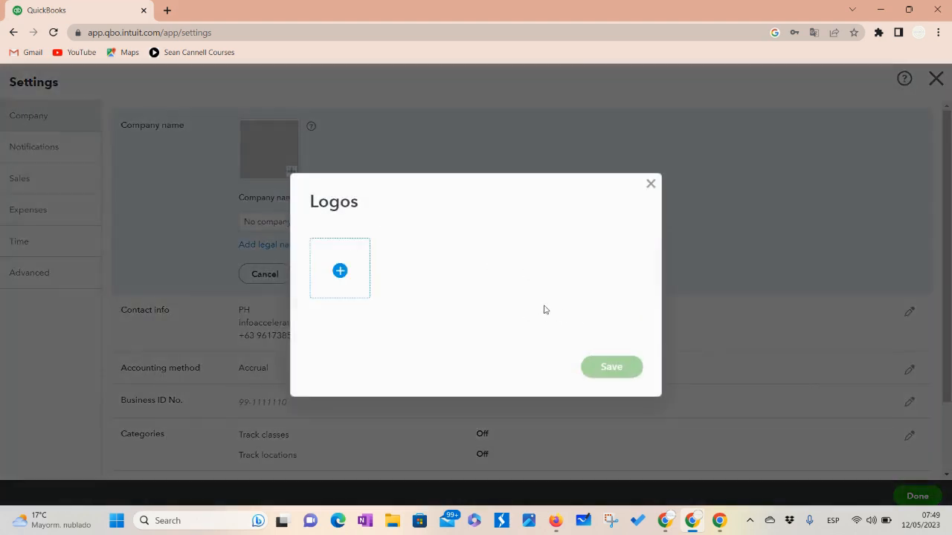
left_click(340, 271)
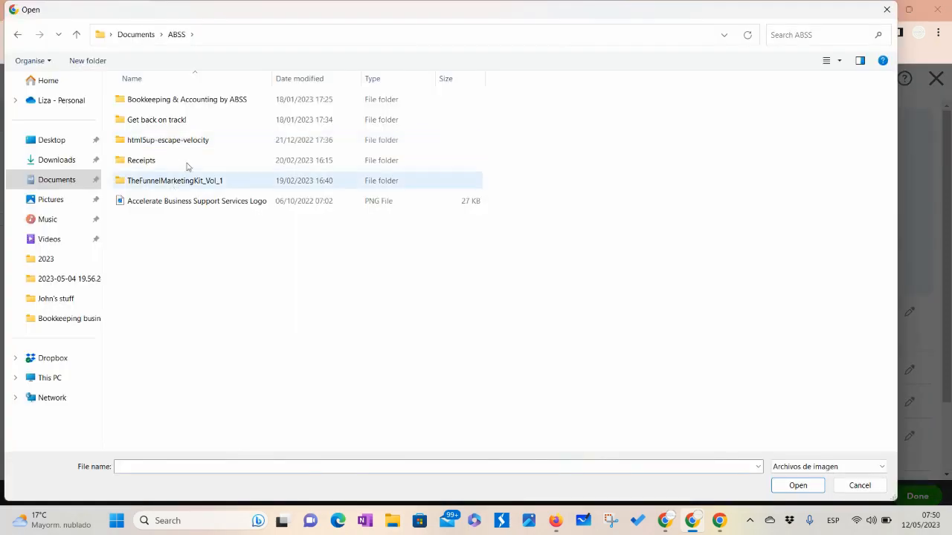
left_click(200, 204)
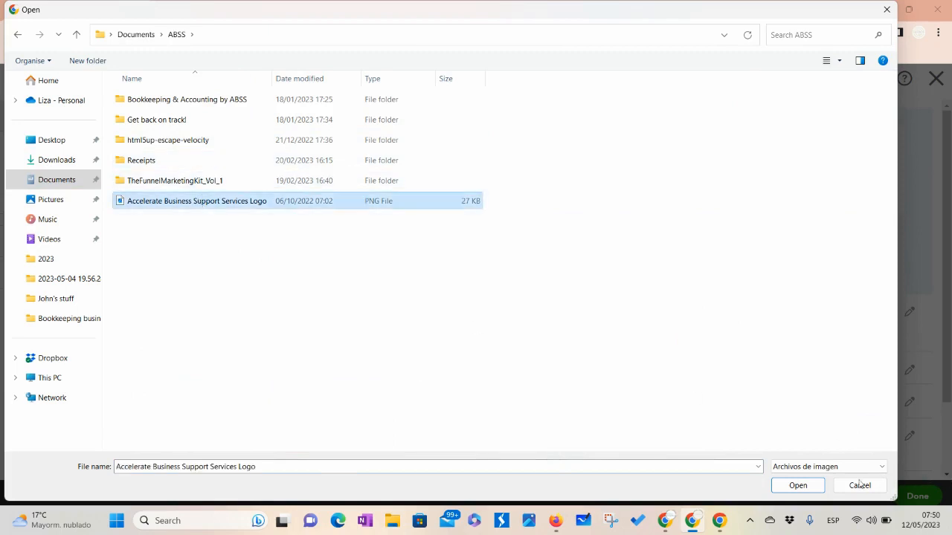
left_click(796, 486)
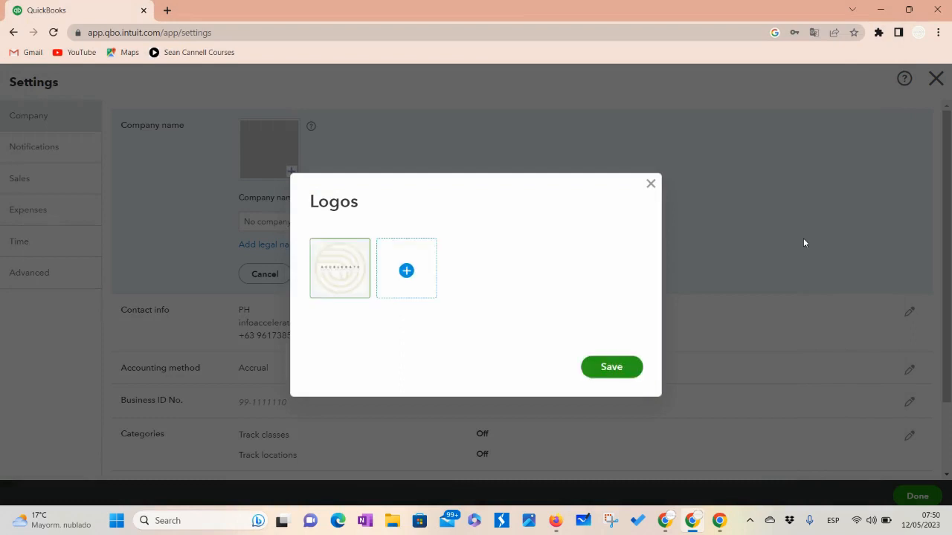
left_click(622, 369)
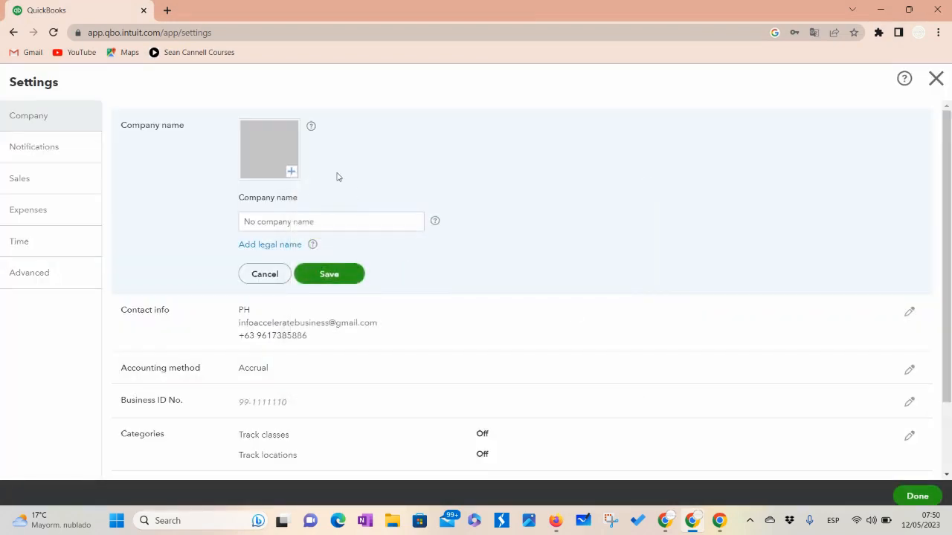
Replace the company name with "Accelerate Business Support Services"
left_click(326, 220)
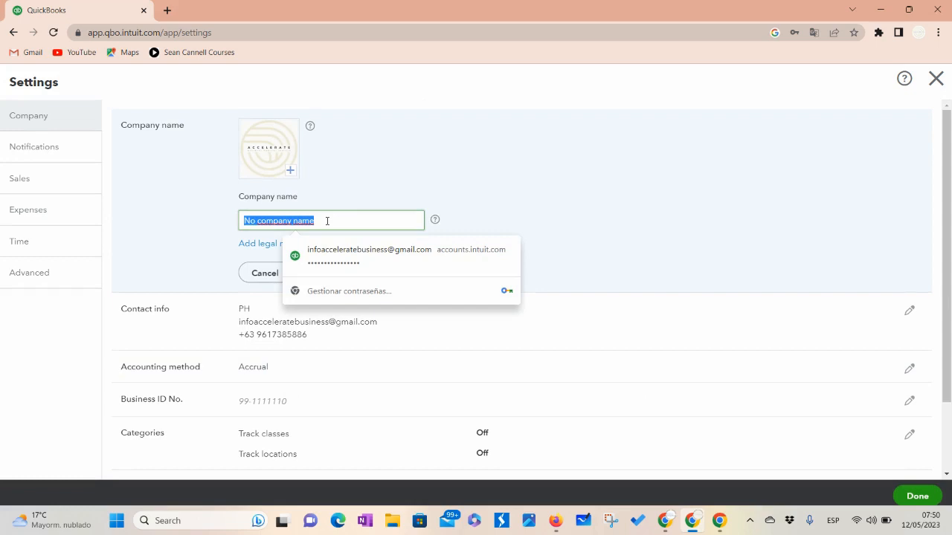
key("BackSpace")
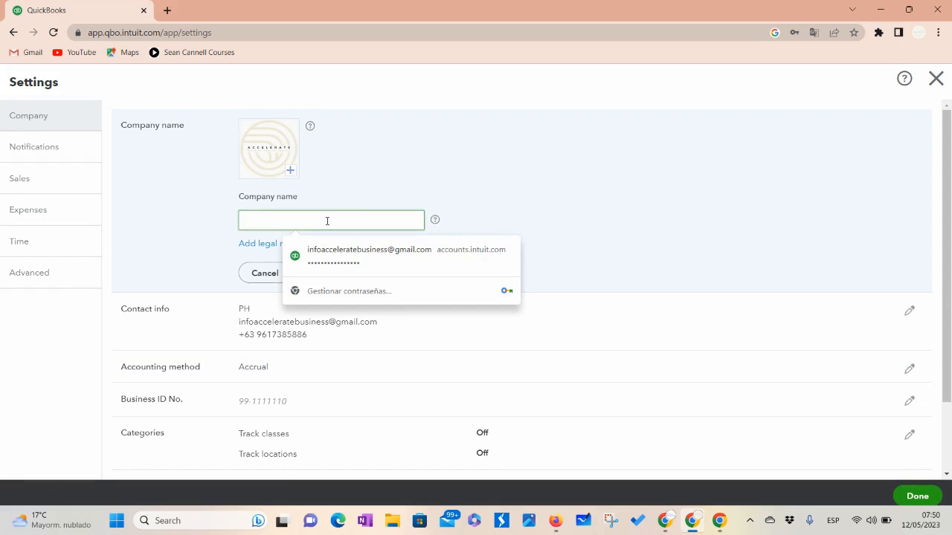
type("Accele")
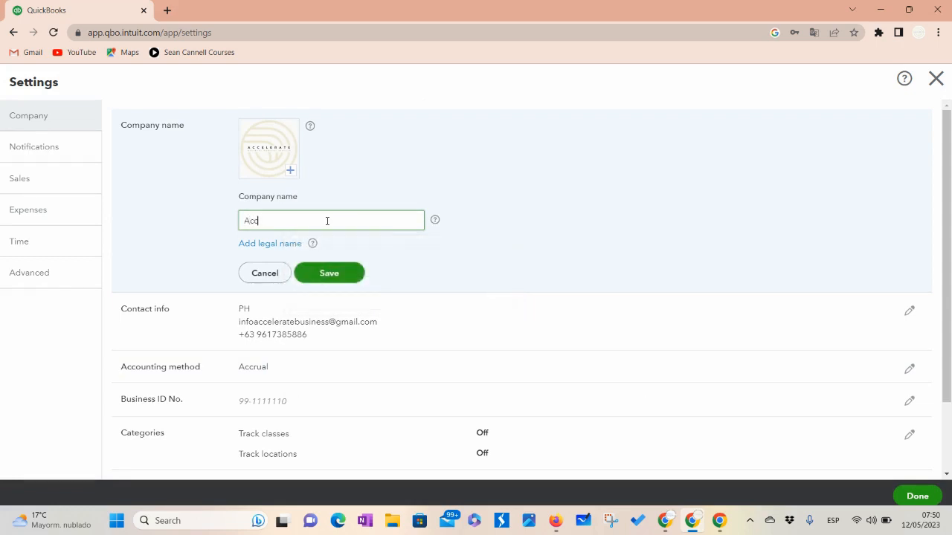
type("rate Busi")
type("ness")
type(" Support")
type(" D")
type("Services")
left_click(554, 274)
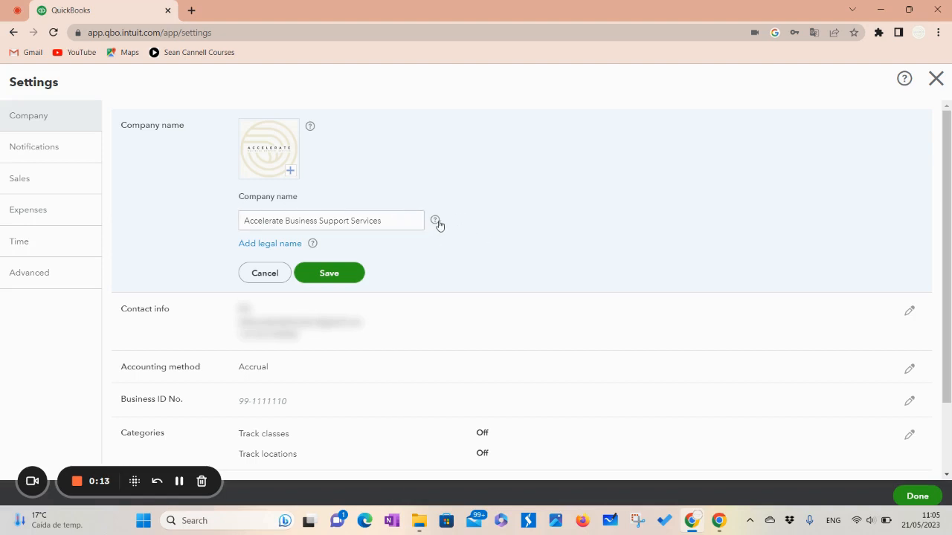
Read the help notes for the company name and legal name, and leave the company name section without further edits
mouse_move(439, 225)
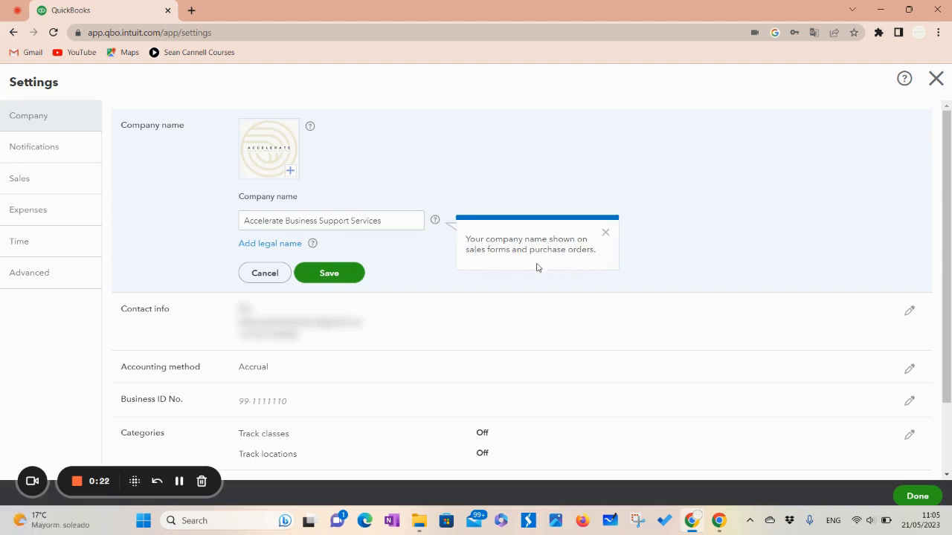
left_click(312, 246)
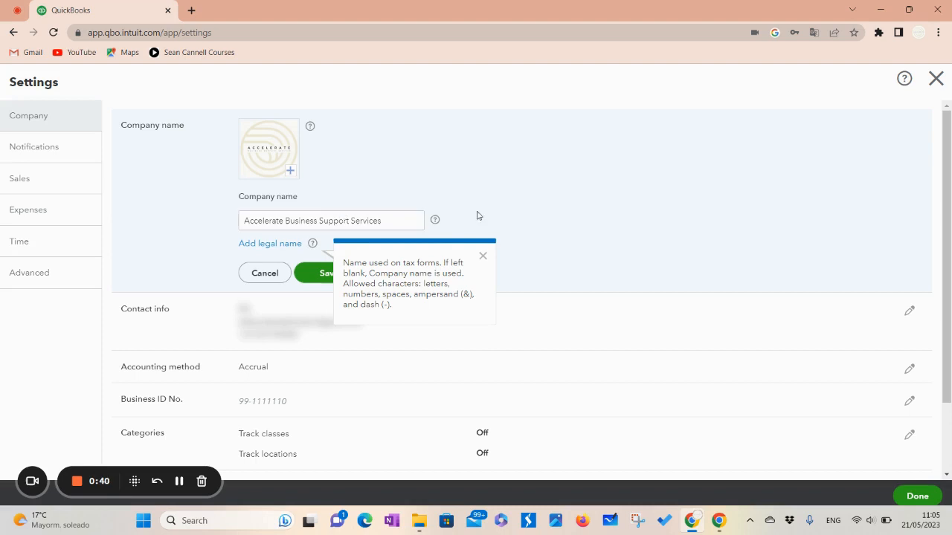
left_click(567, 229)
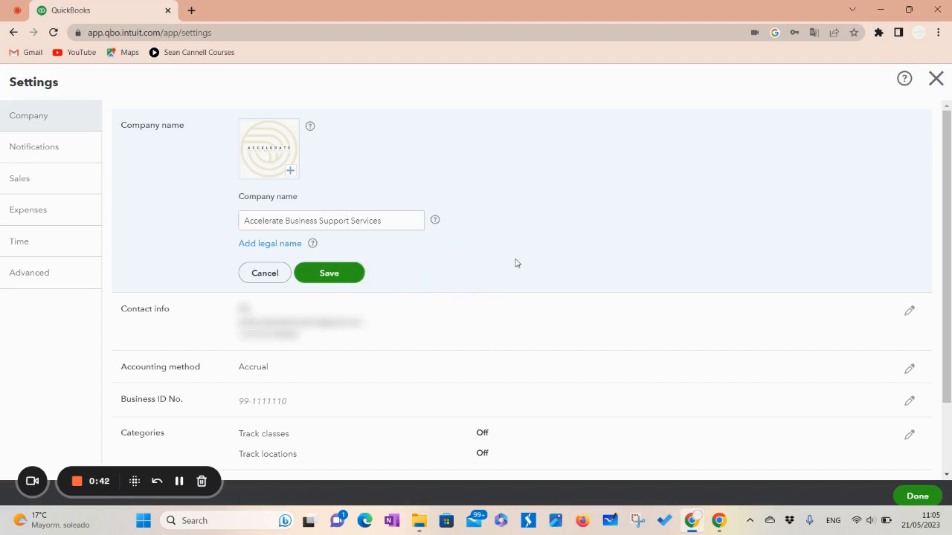
left_click(277, 276)
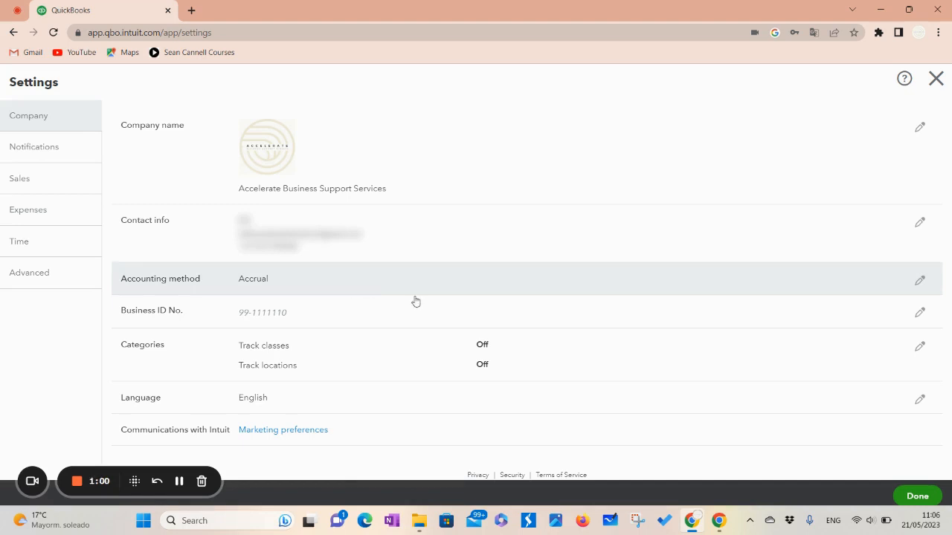
Review the available accounting methods and open the Business ID No. setting for editing
left_click(383, 289)
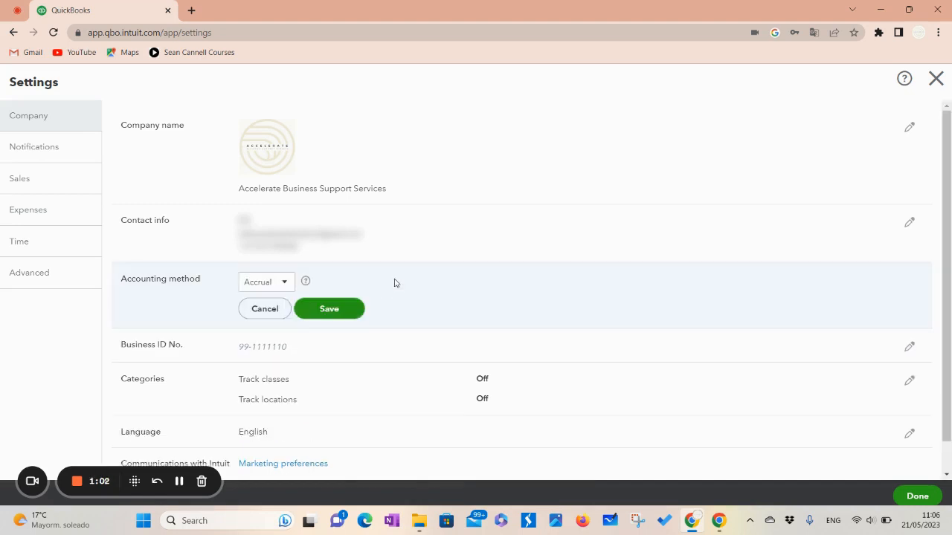
left_click(286, 289)
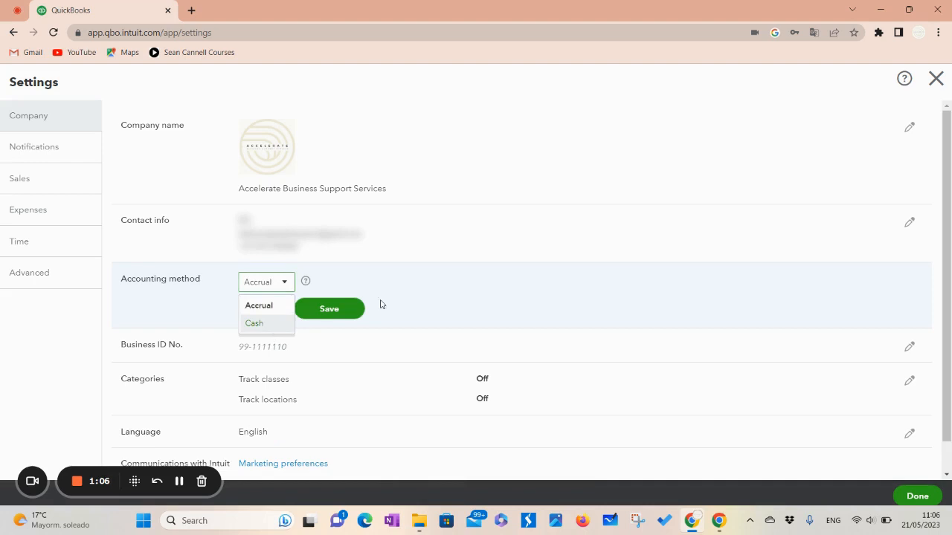
left_click(665, 347)
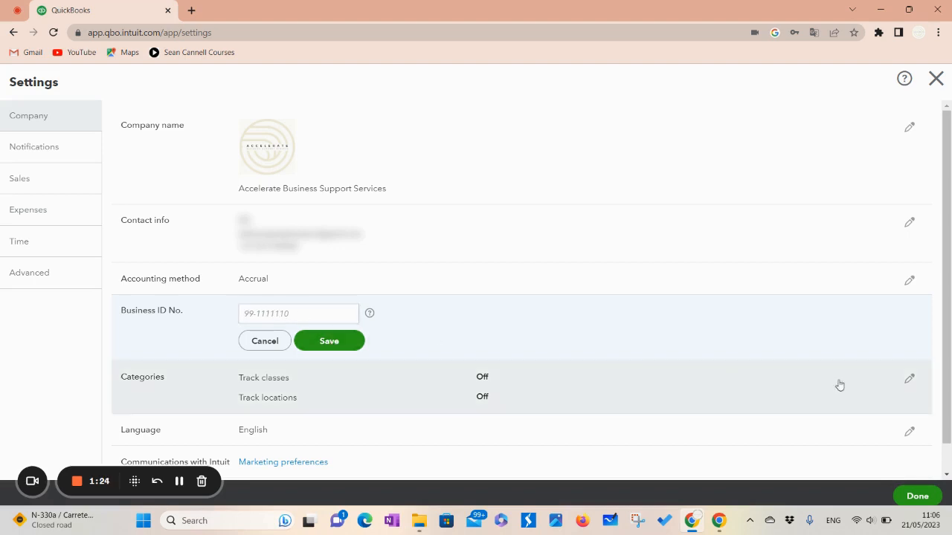
Open the Categories settings and read the help notes for Track classes and Track locations
scroll(826, 390, "down", 2)
left_click(803, 358)
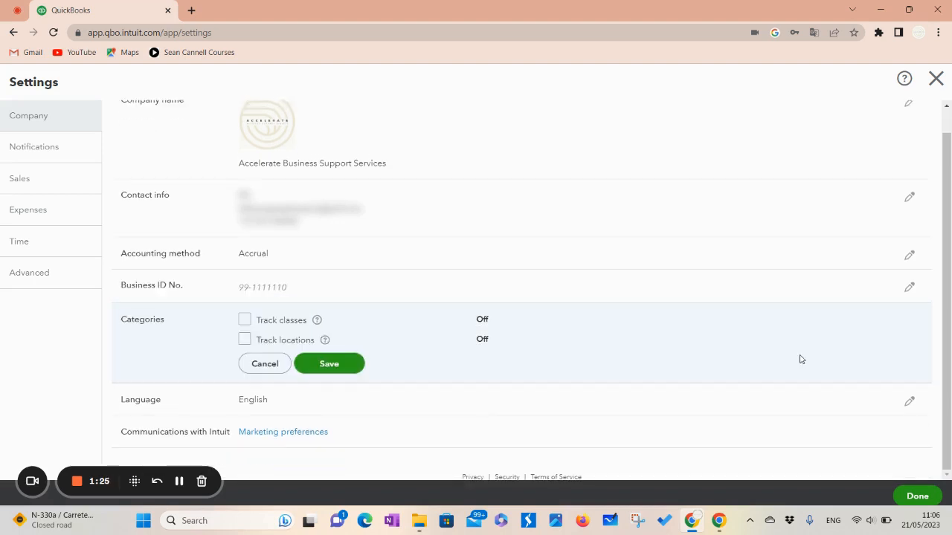
left_click(318, 321)
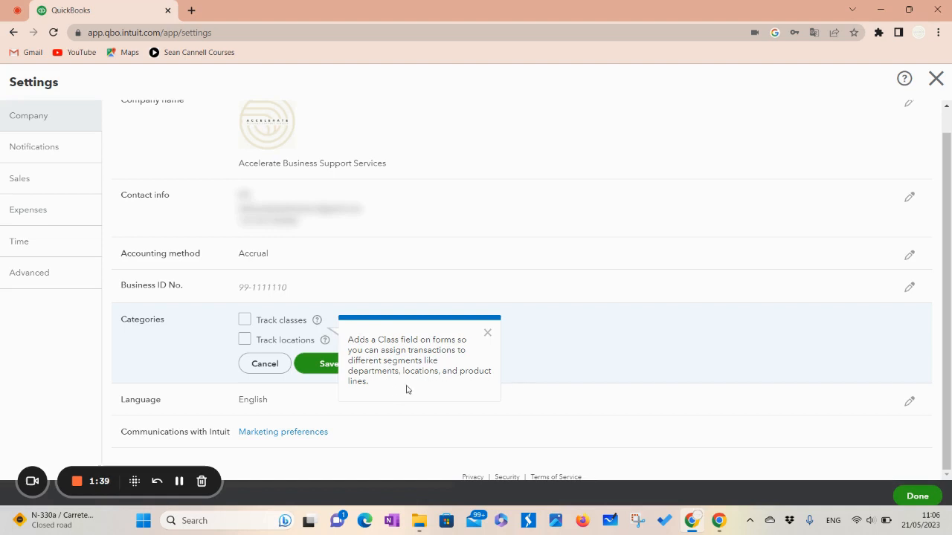
left_click(488, 334)
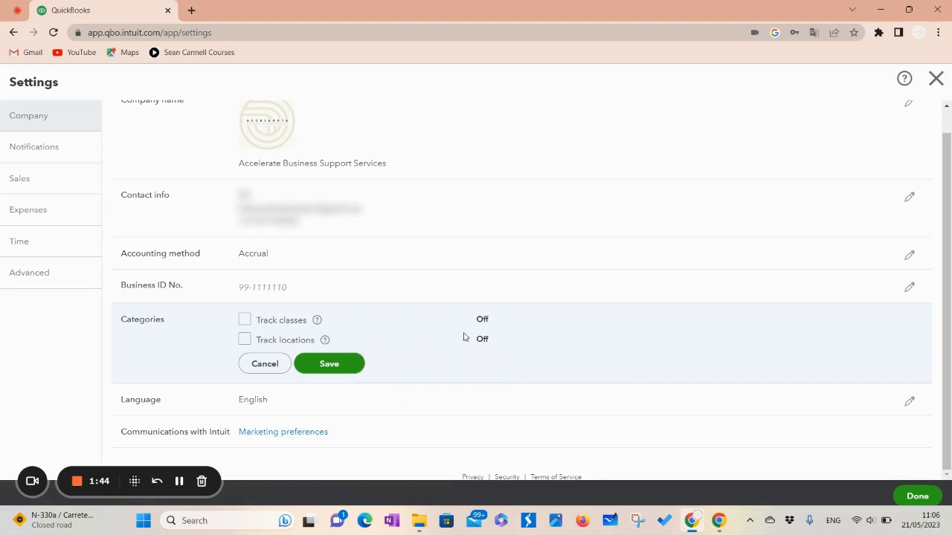
left_click(324, 340)
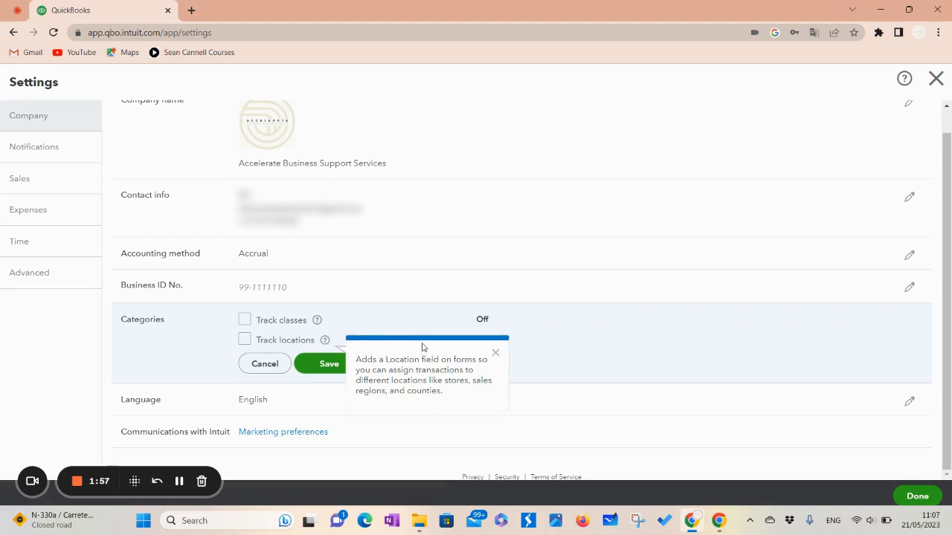
left_click(498, 357)
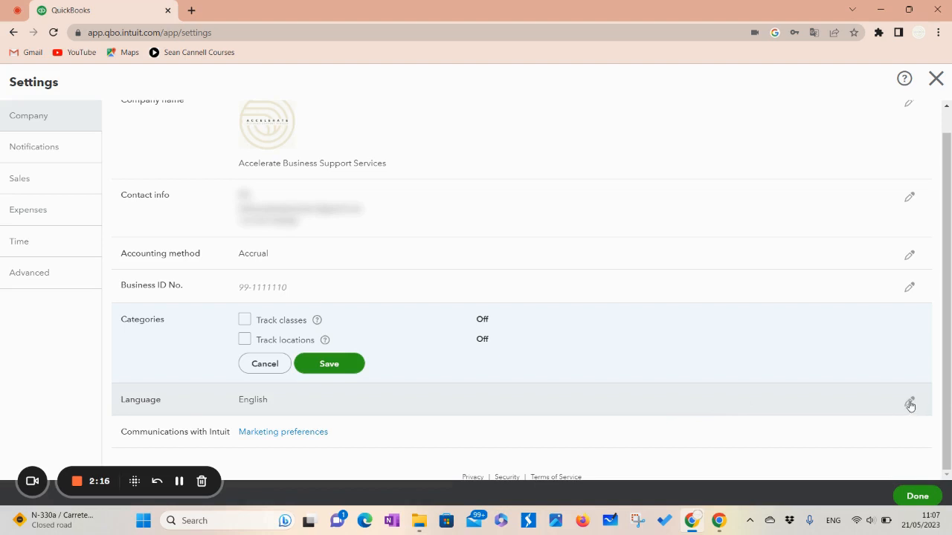
Open the company's Language setting and review the available languages without changing the selection
left_click(910, 403)
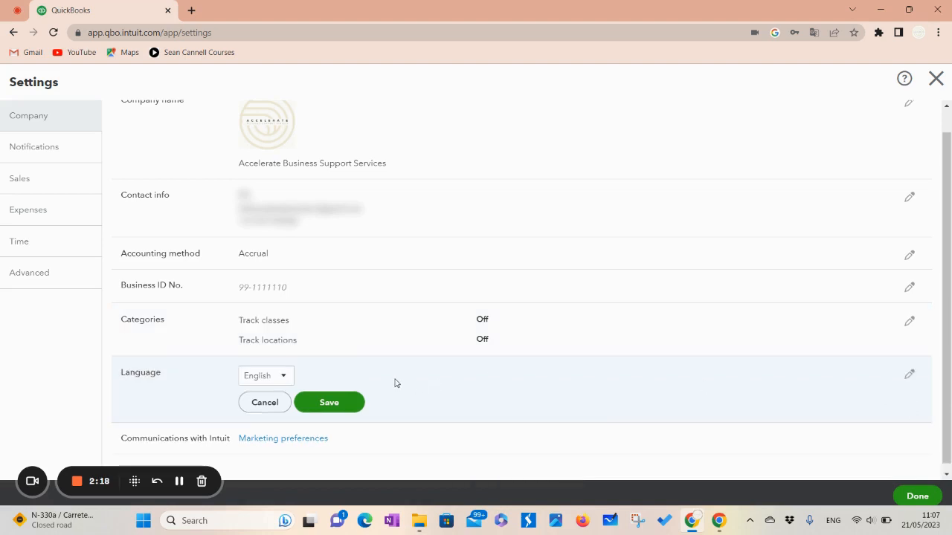
left_click(285, 372)
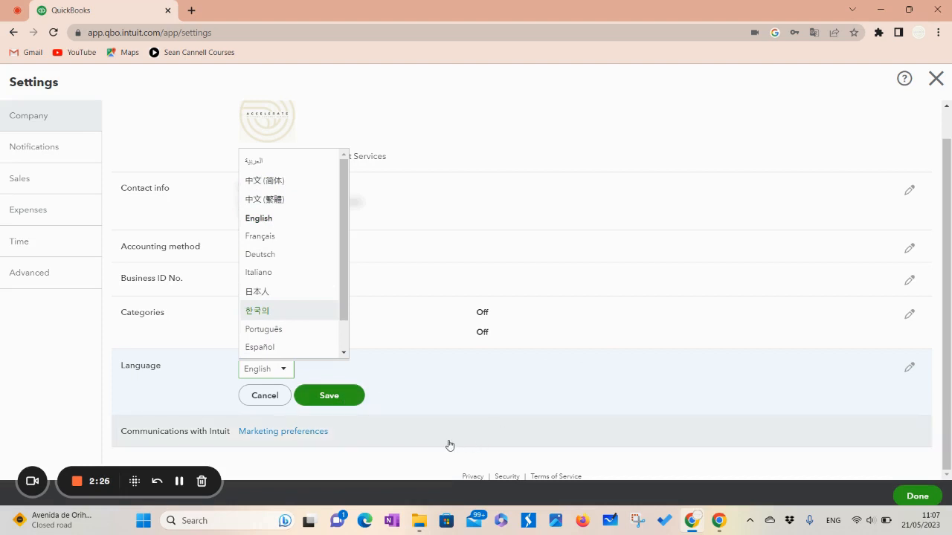
left_click(353, 441)
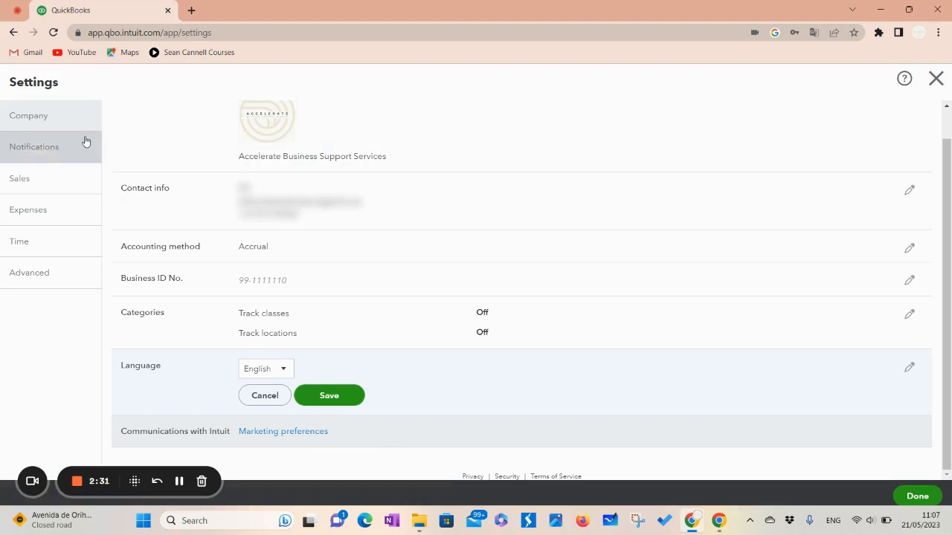
Open the work notifications for editing and review which project changes can trigger an email
left_click(33, 152)
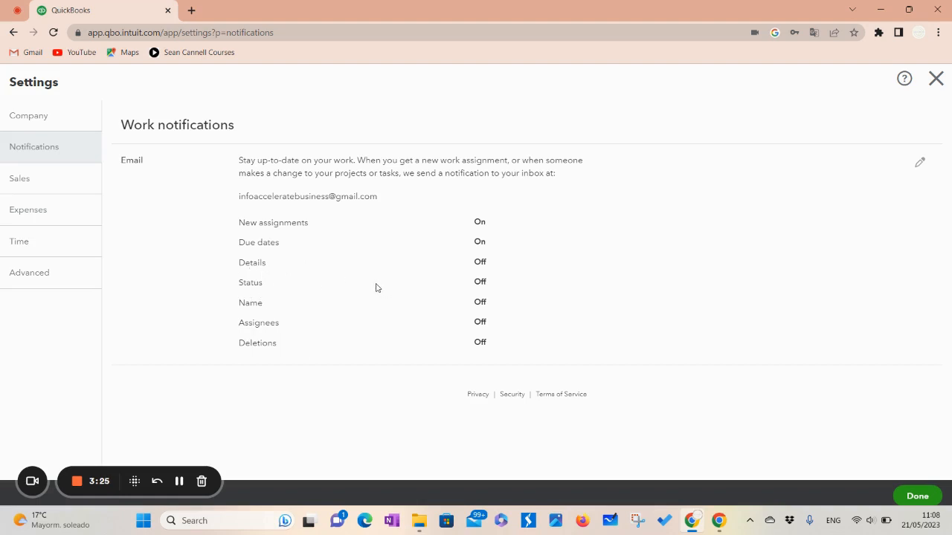
left_click(919, 163)
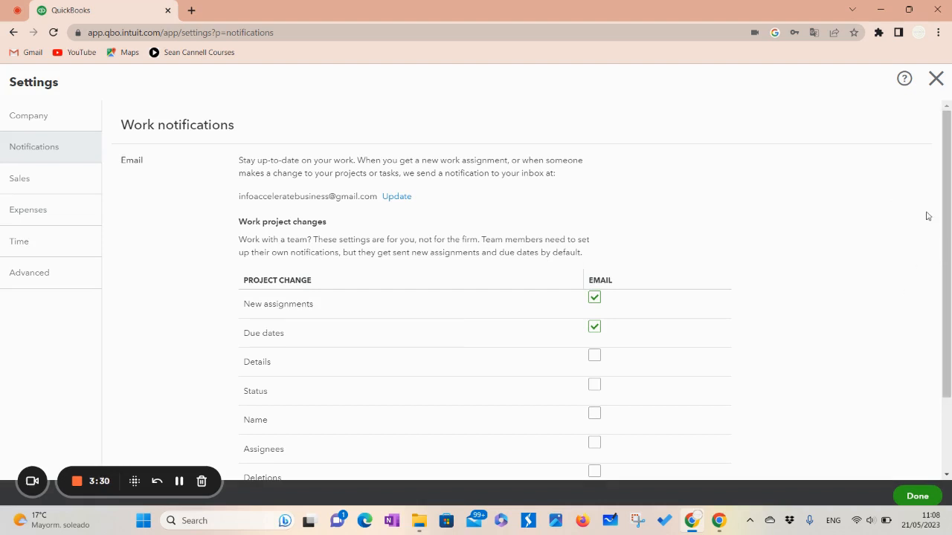
scroll(856, 394, "down", 2)
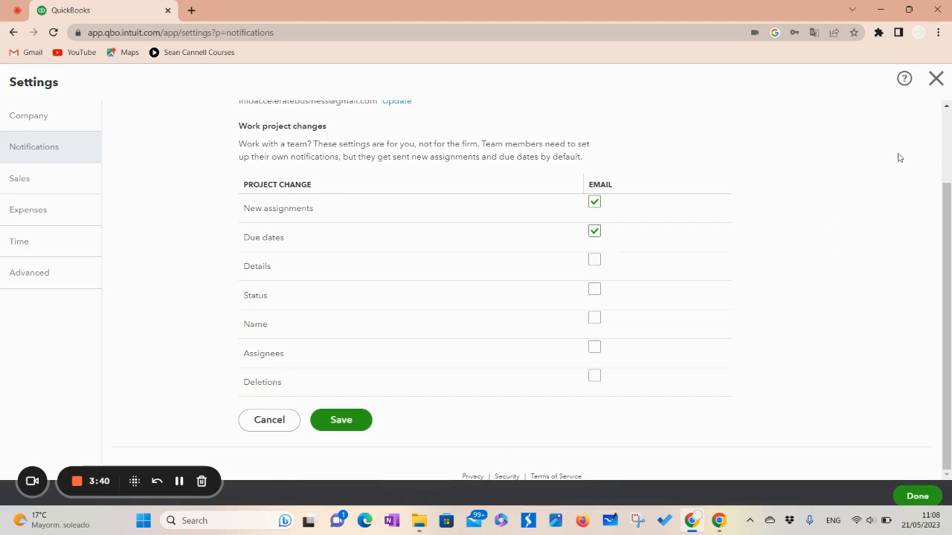
Open the sales form content in the Sales settings and review the preferred invoice terms and delivery method options
left_click(24, 186)
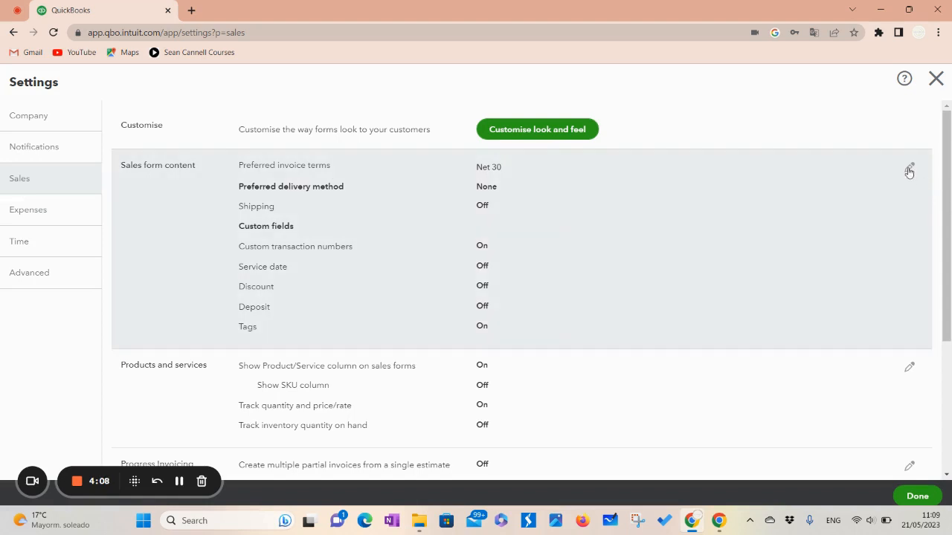
left_click(909, 168)
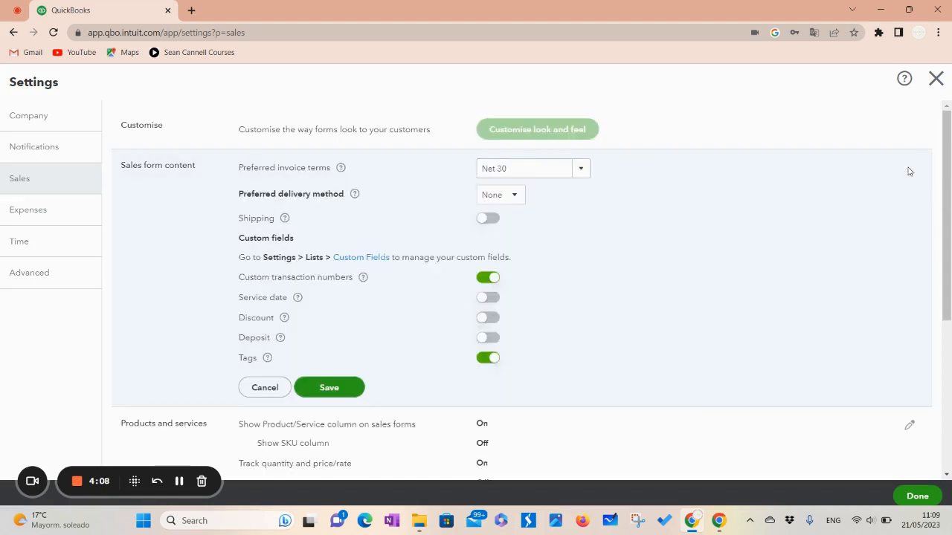
left_click(580, 177)
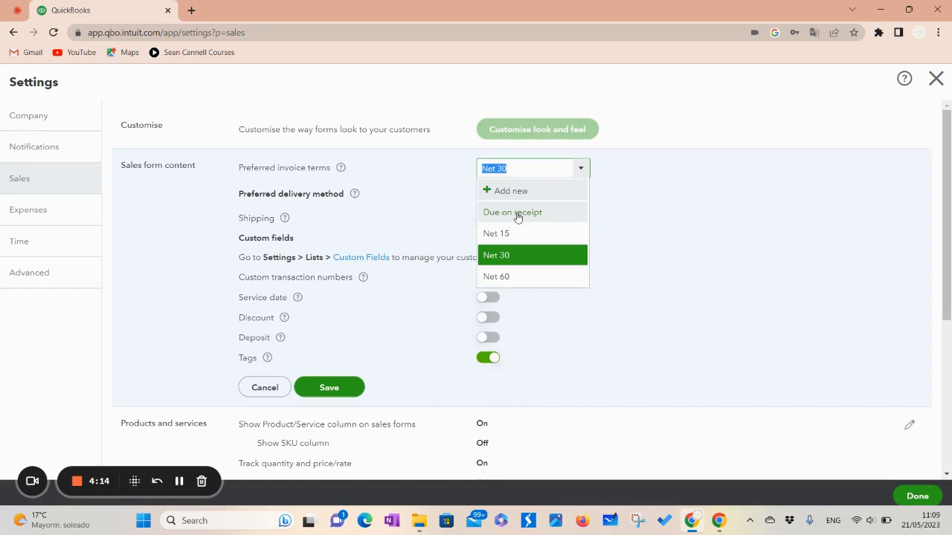
left_click(674, 239)
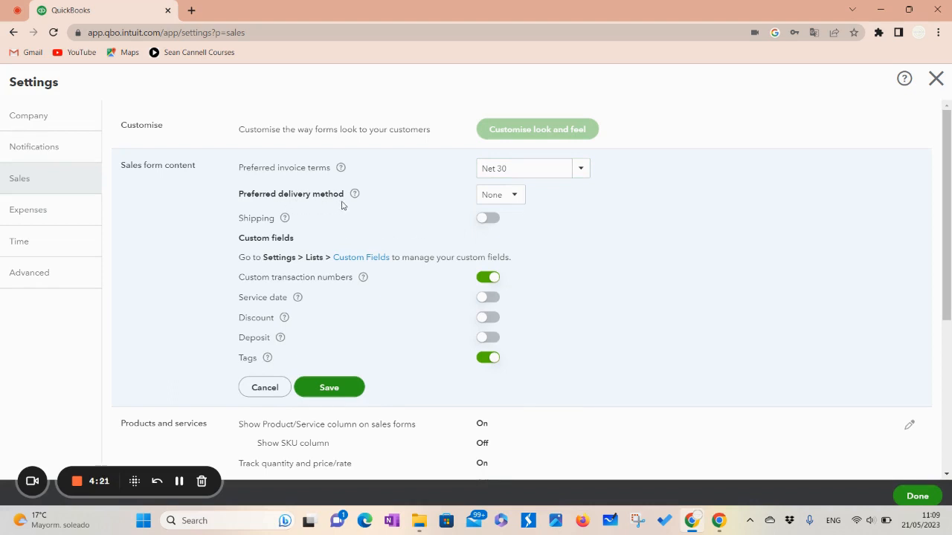
left_click(515, 199)
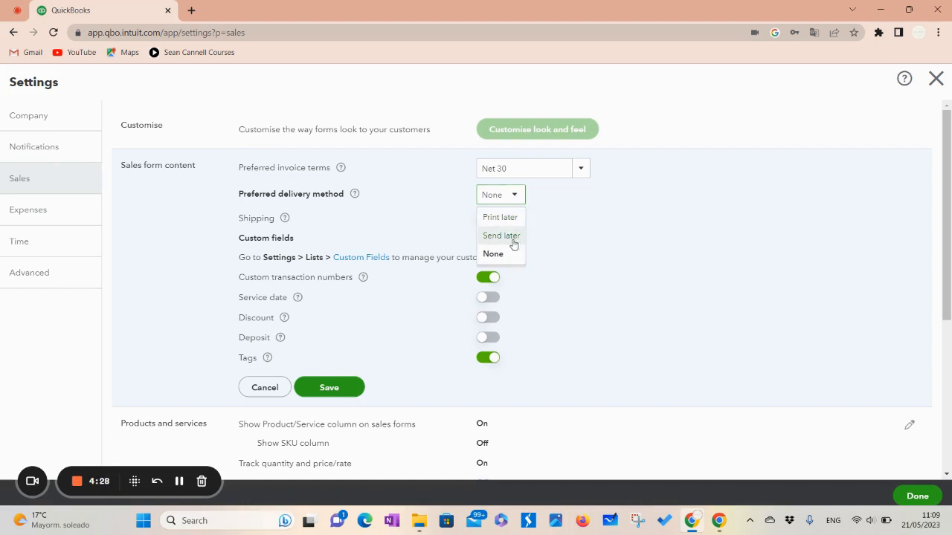
left_click(420, 225)
Read the help note for Shipping and review the custom field options in the sales form content
left_click(286, 221)
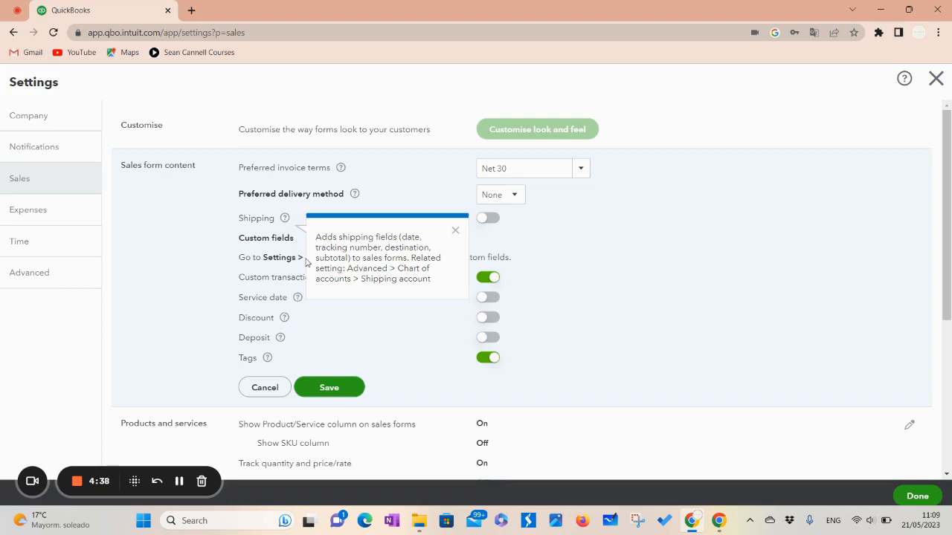
left_click(654, 236)
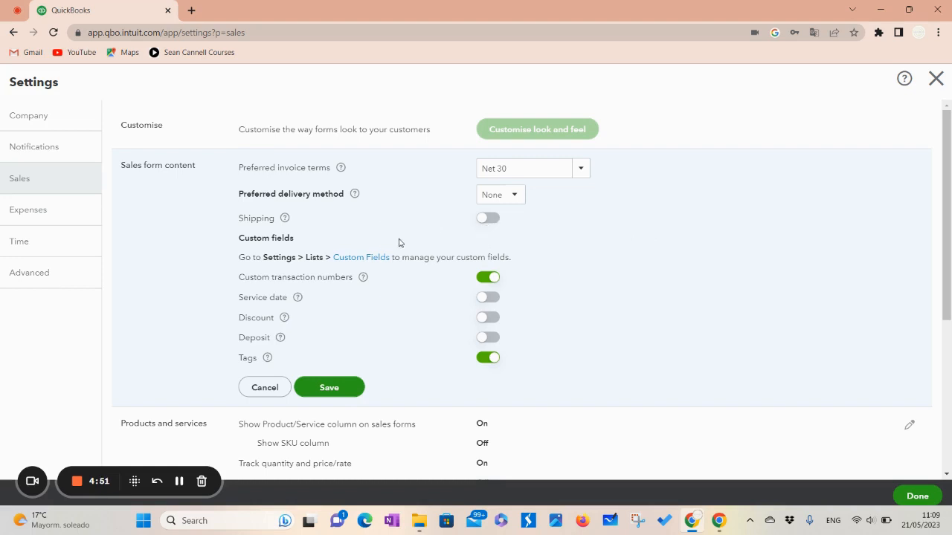
scroll(399, 242, "down", 1)
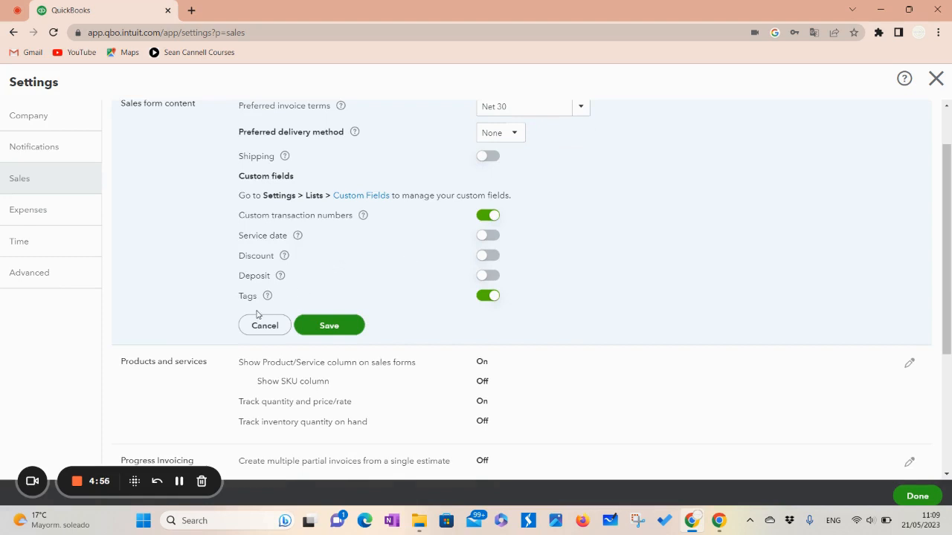
scroll(582, 245, "up", 1)
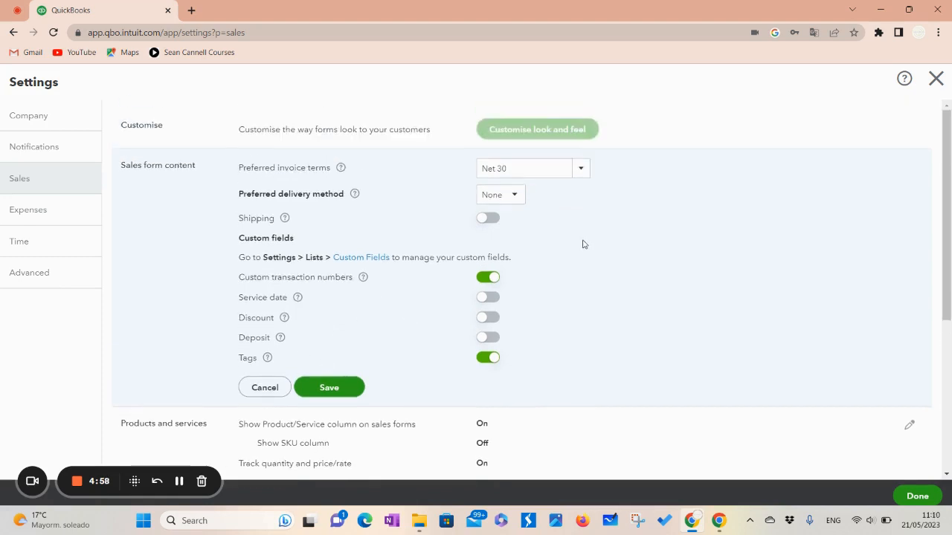
scroll(584, 244, "down", 1)
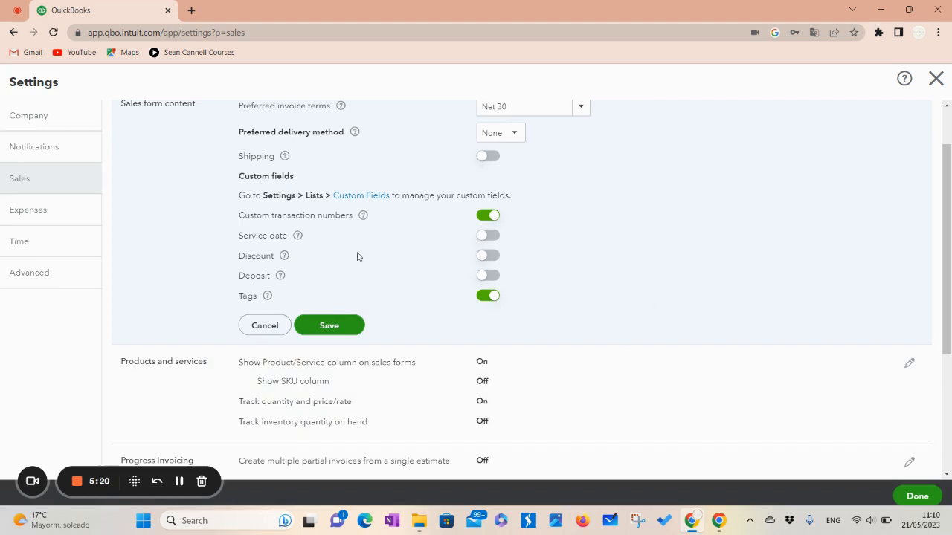
Read the Discount help note, try the Discount switch and close the sales form content without saving
left_click(286, 258)
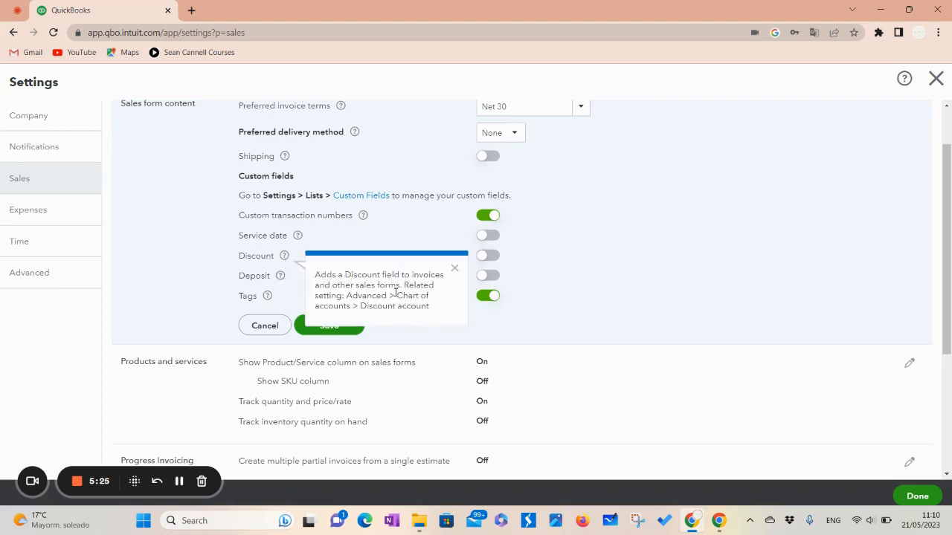
left_click(565, 250)
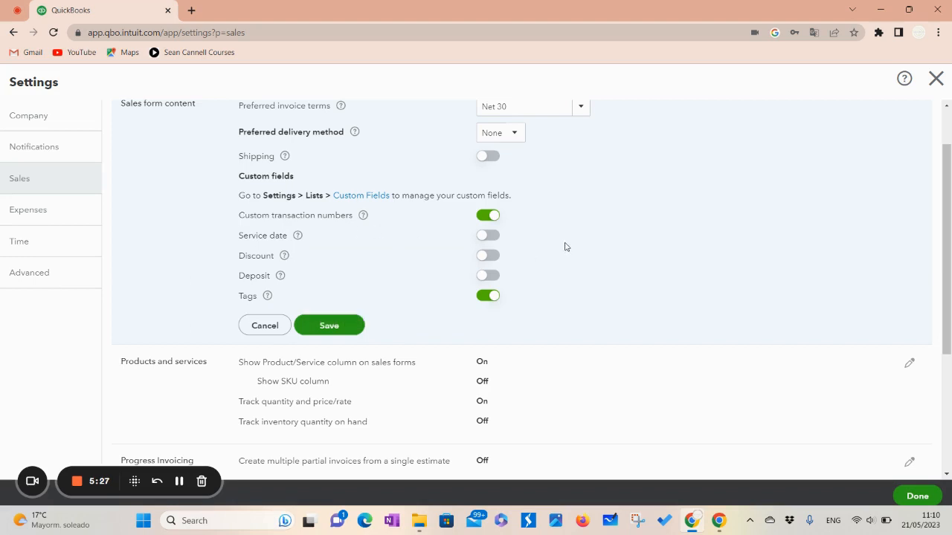
left_click(484, 259)
left_click(495, 259)
left_click(262, 329)
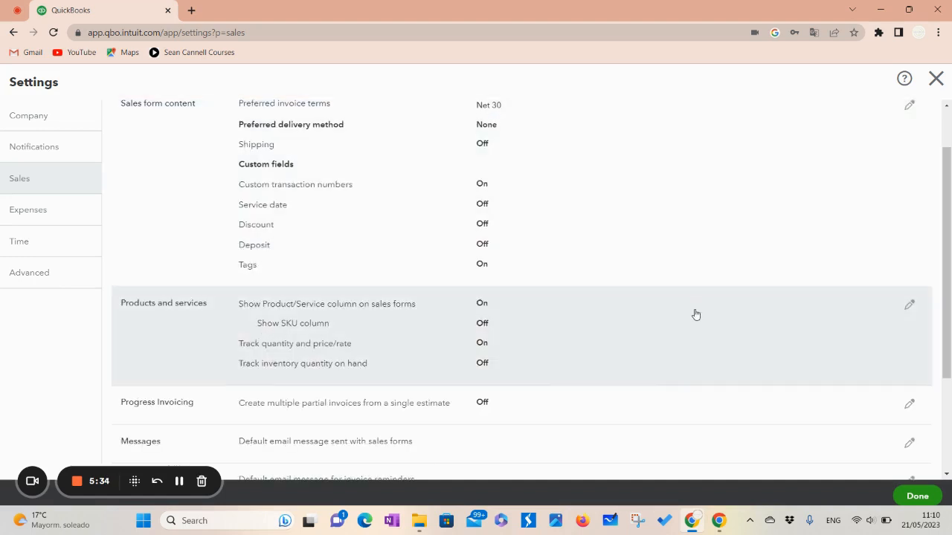
Open the Products and services settings, read the help article on SKUs and close the section without saving
scroll(695, 309, "down", 2)
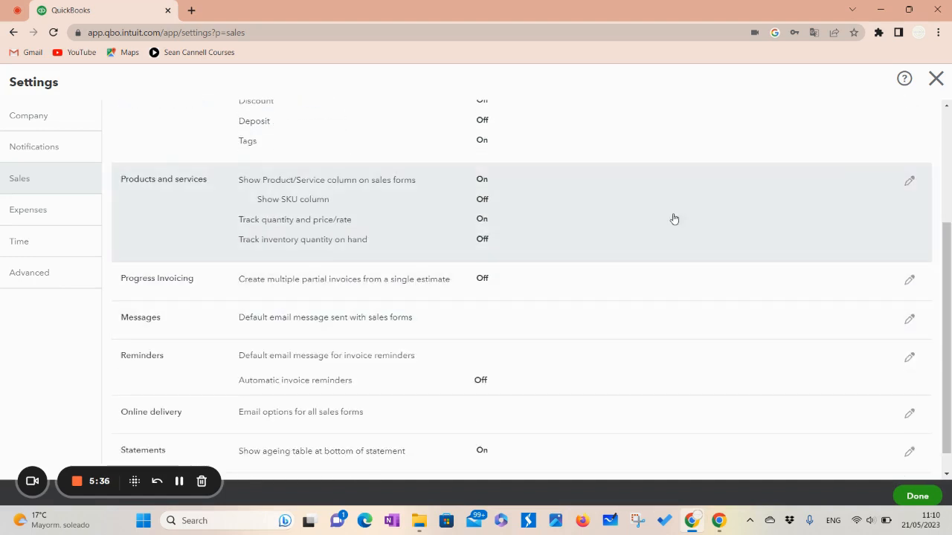
left_click(674, 219)
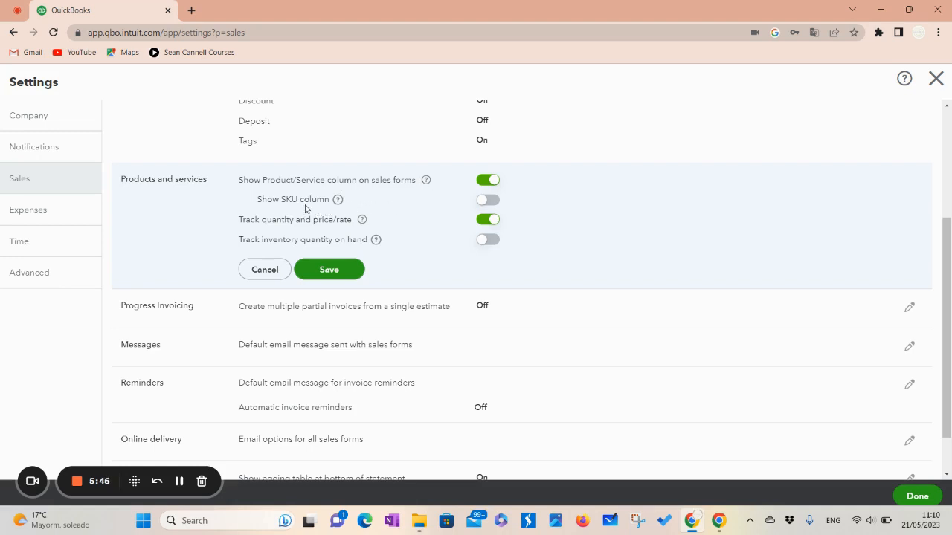
left_click(339, 200)
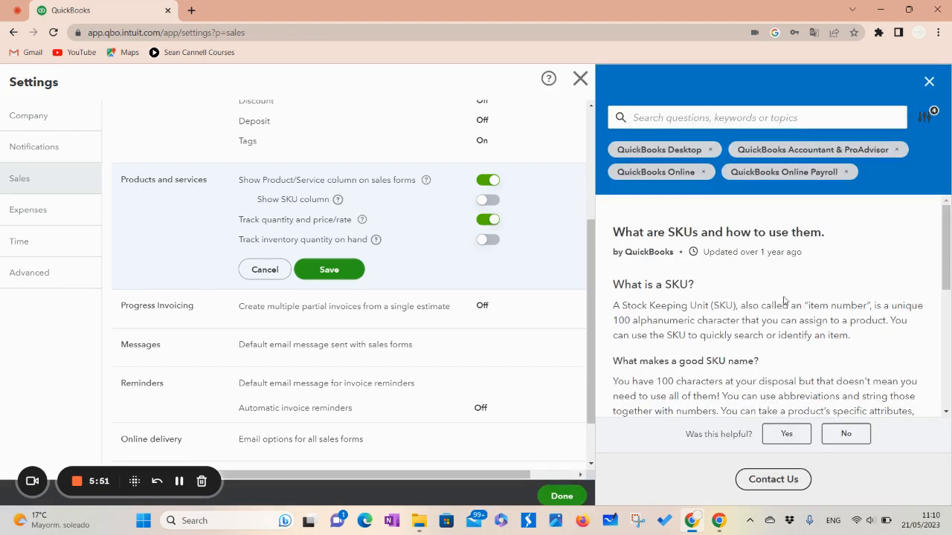
scroll(784, 301, "down", 3)
scroll(759, 303, "up", 2)
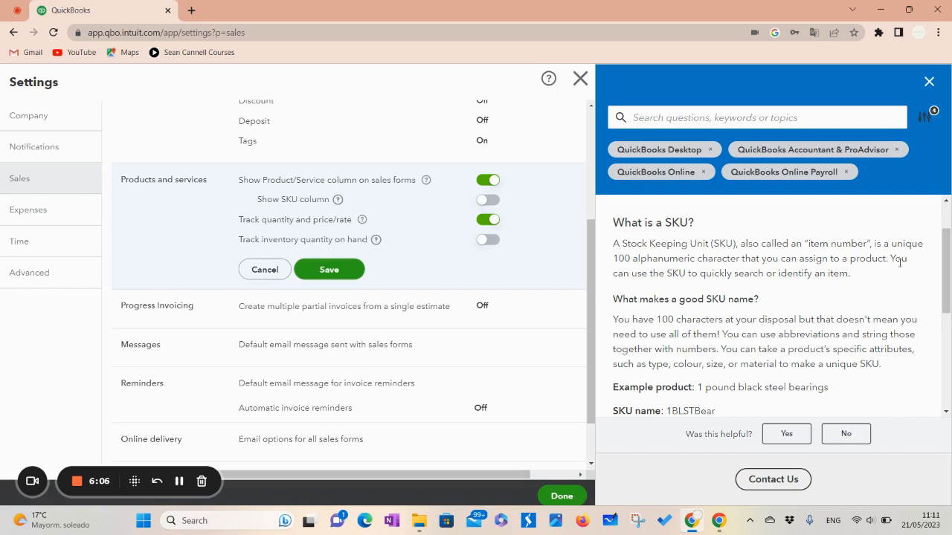
left_click(929, 81)
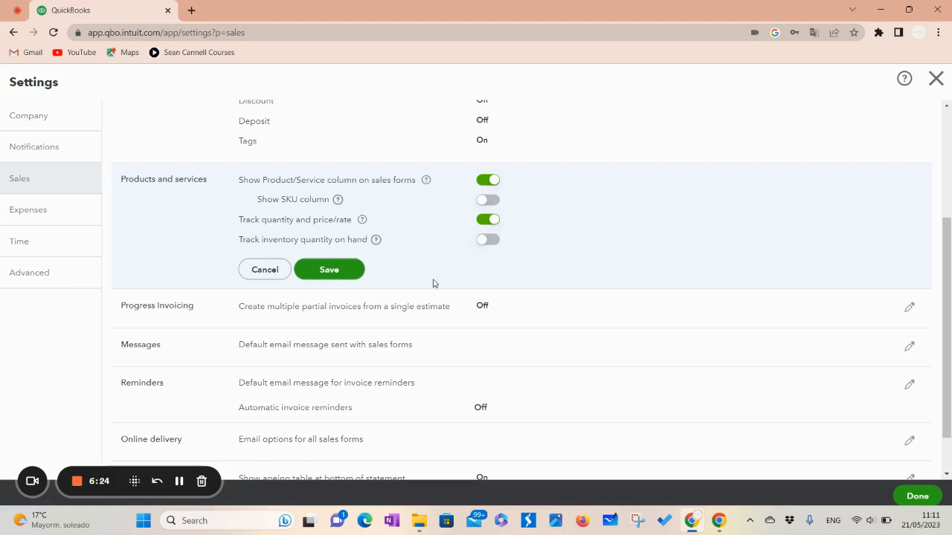
left_click(271, 270)
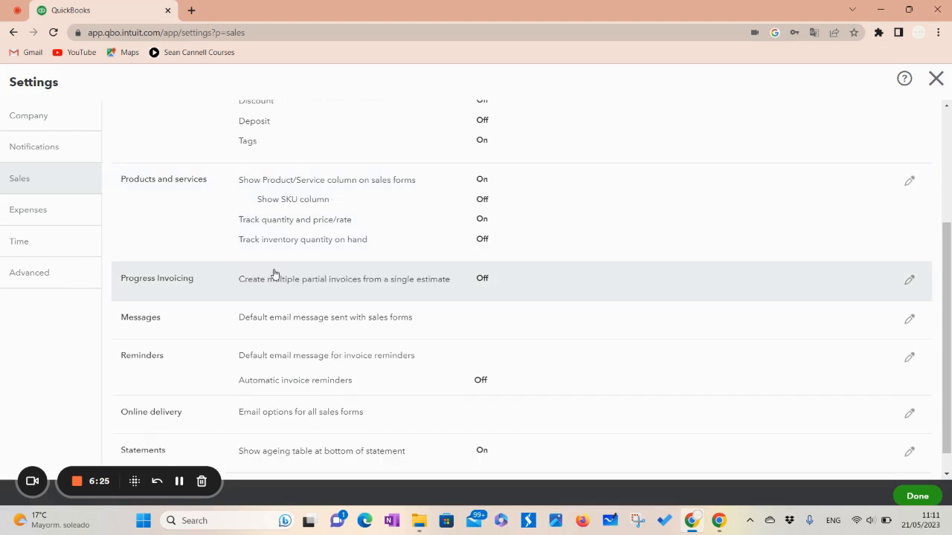
Try to turn on multiple partial invoices under Progress Invoicing and dismiss the invoice template update
left_click(652, 288)
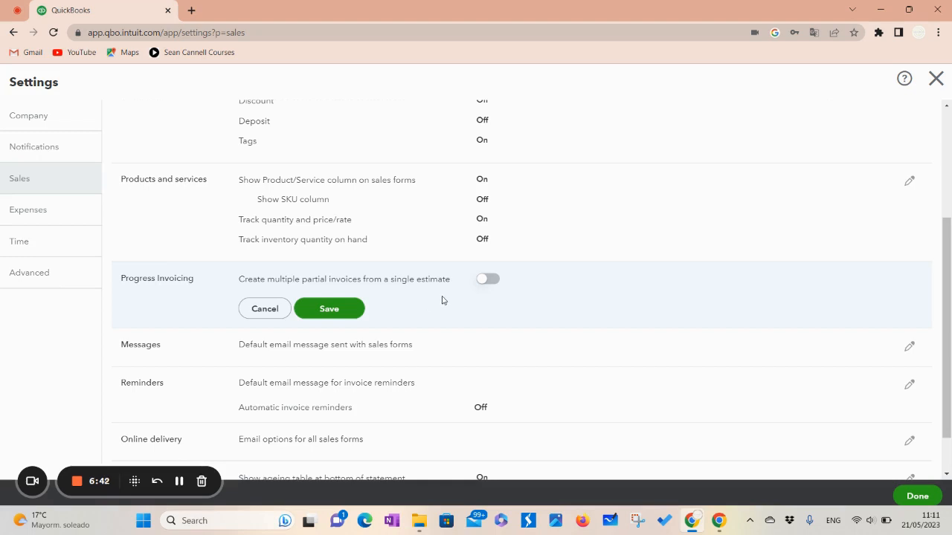
left_click(485, 279)
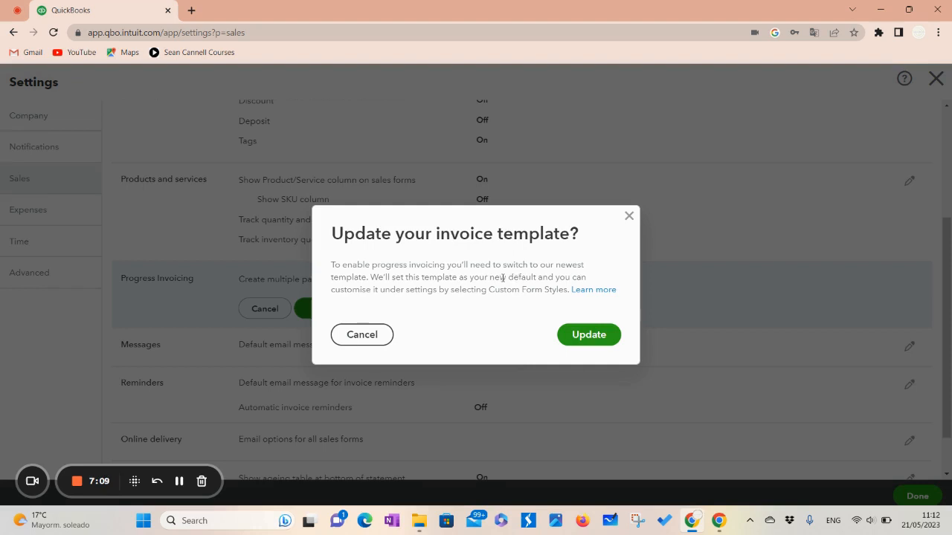
left_click(629, 217)
scroll(673, 357, "down", 2)
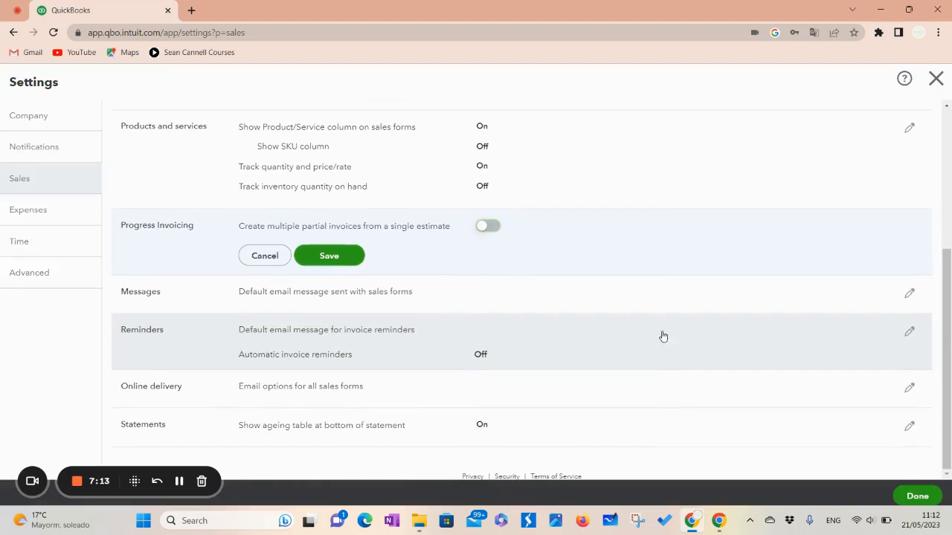
Open the Messages settings without saving the Progress Invoicing change and review the default invoice email message
left_click(610, 300)
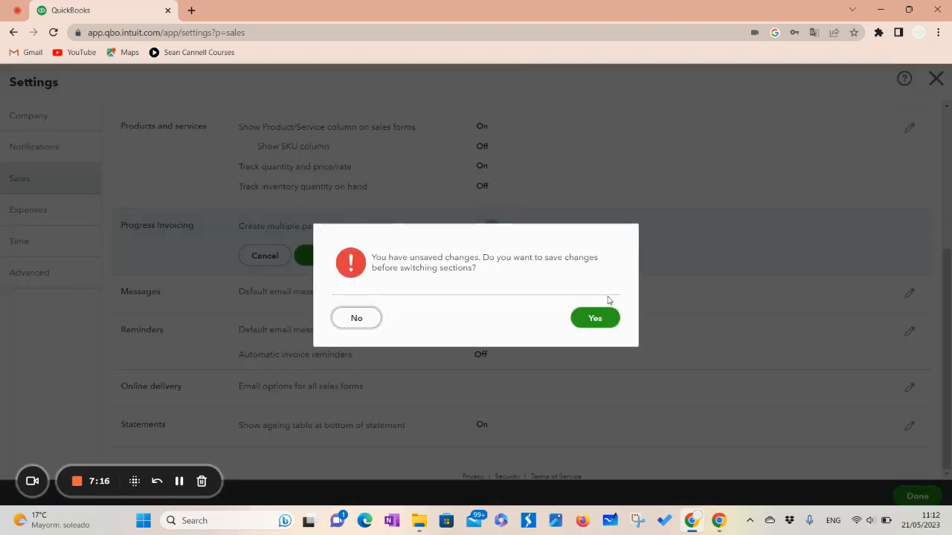
left_click(365, 317)
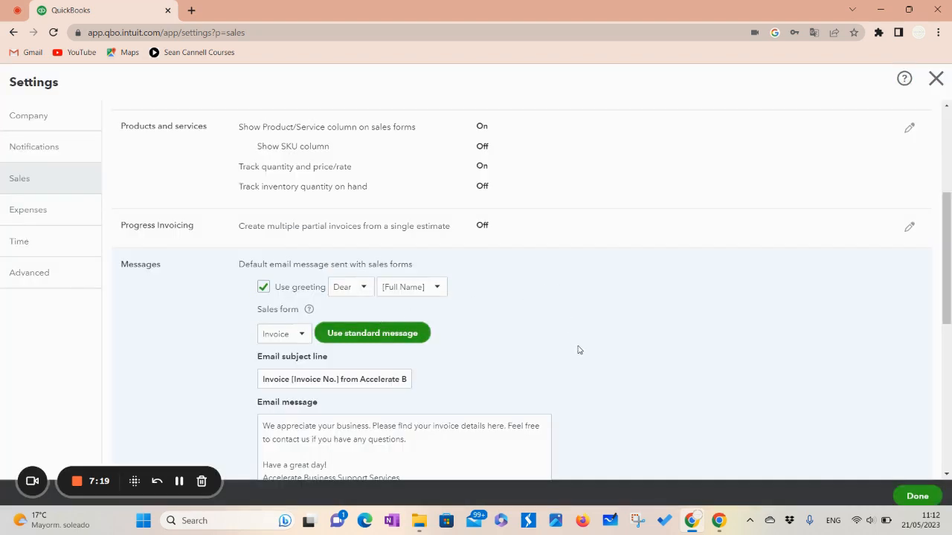
scroll(665, 314, "down", 2)
scroll(648, 282, "up", 1)
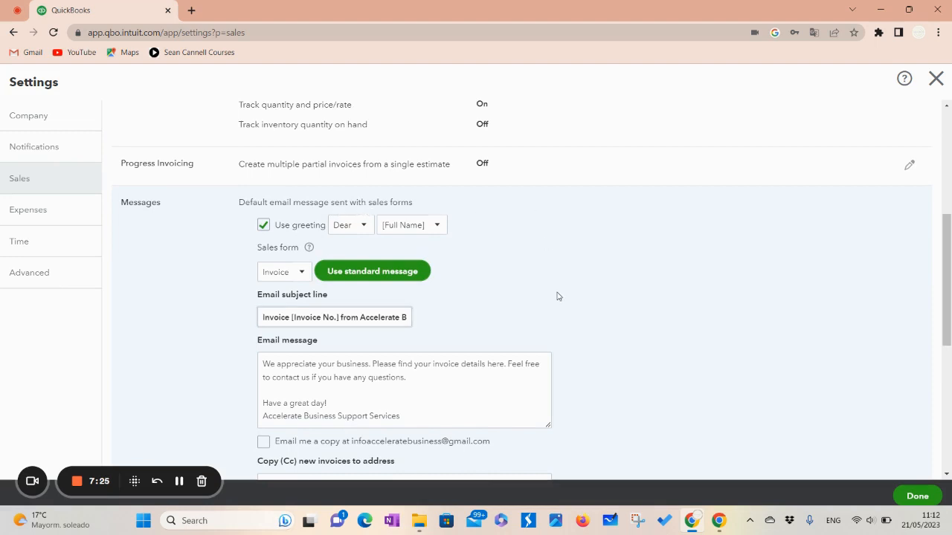
scroll(558, 294, "down", 1)
scroll(555, 283, "down", 1)
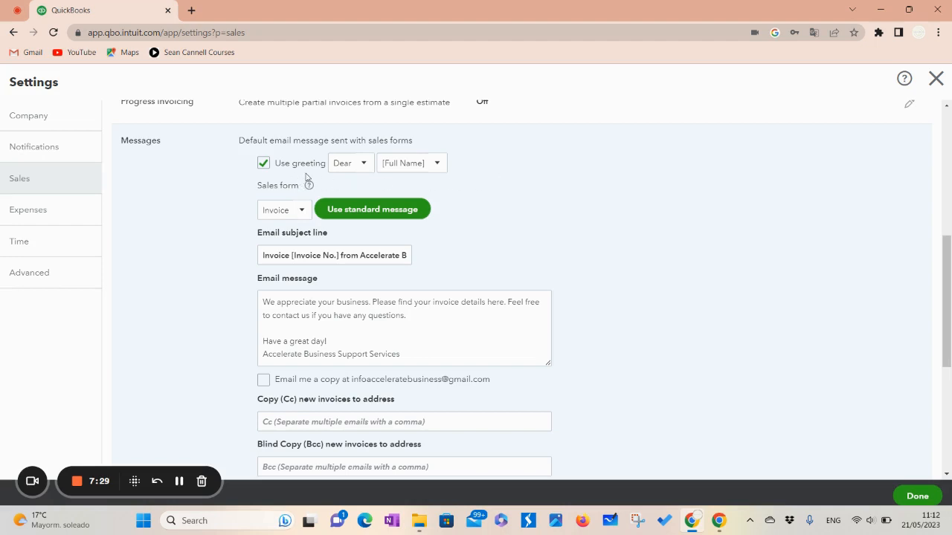
scroll(550, 278, "down", 1)
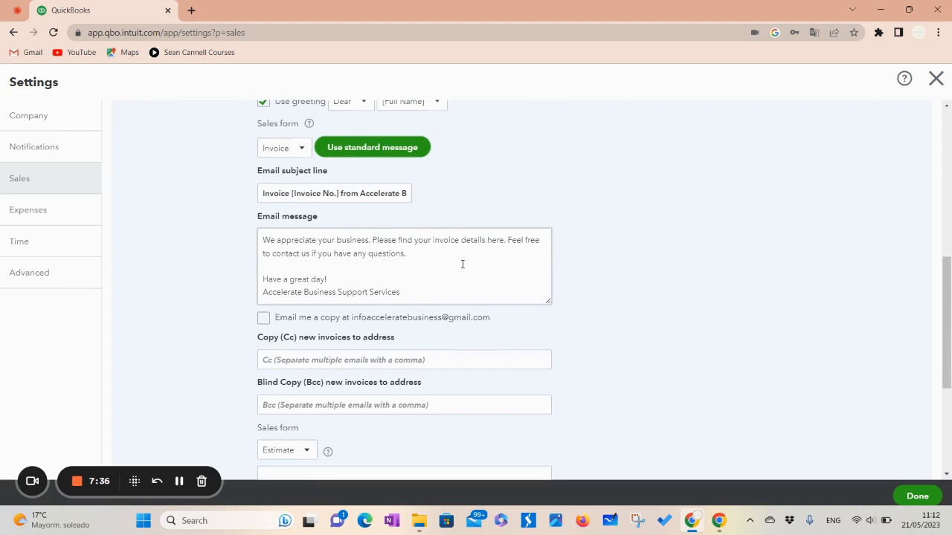
scroll(463, 264, "up", 1)
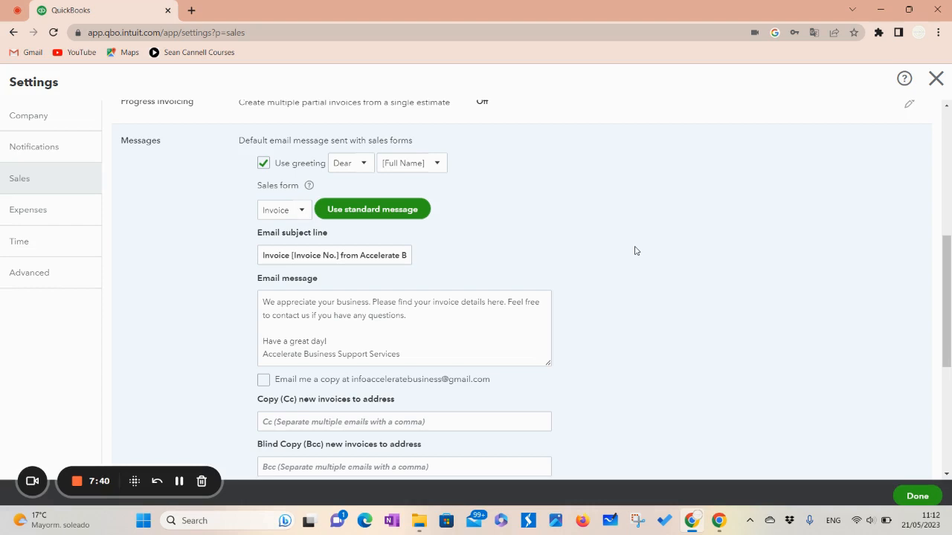
scroll(635, 251, "down", 1)
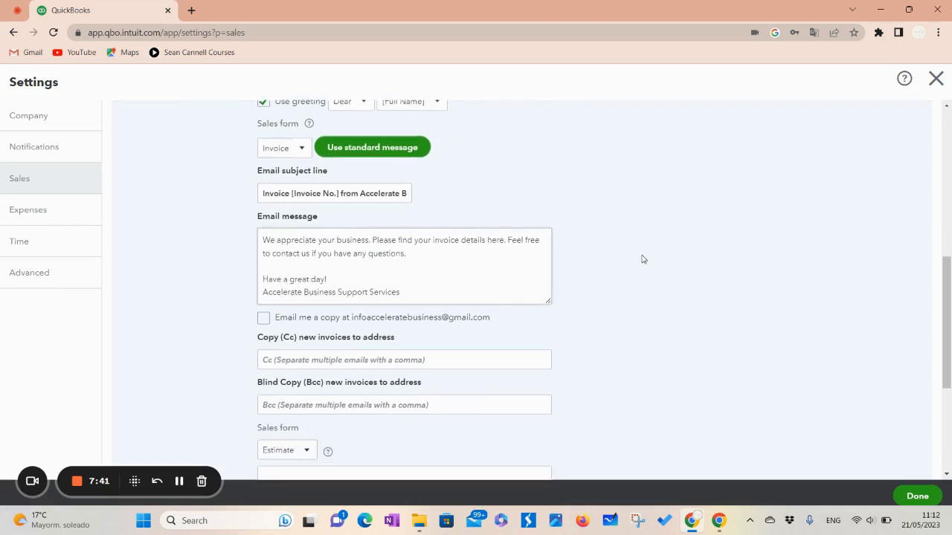
left_click(207, 283)
Review the sales form choices for the customer message below the Bcc field and close Messages without saving
scroll(707, 328, "down", 3)
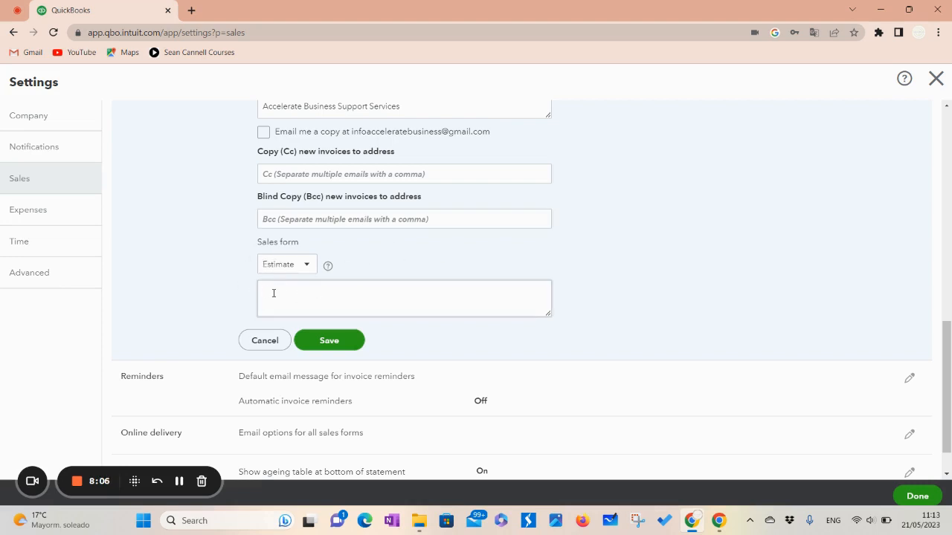
left_click(305, 269)
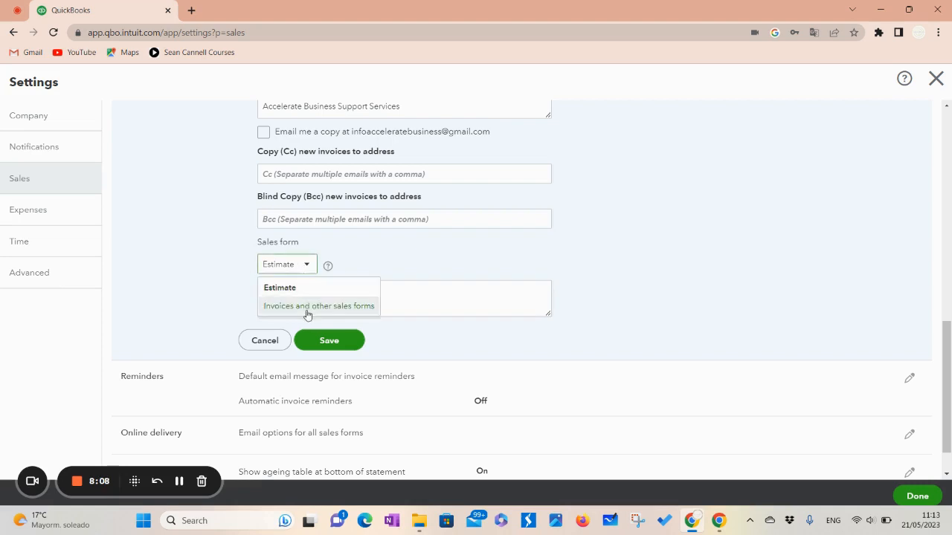
left_click(457, 293)
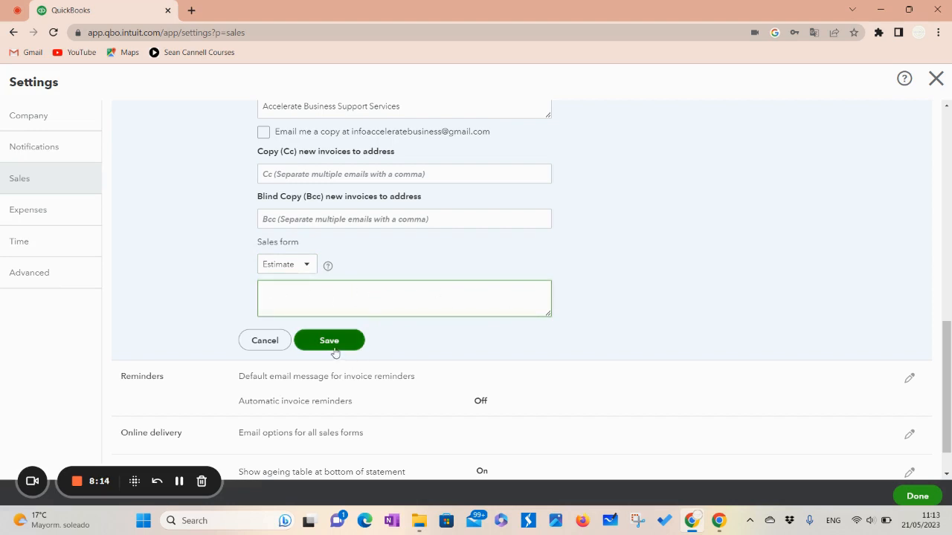
left_click(278, 346)
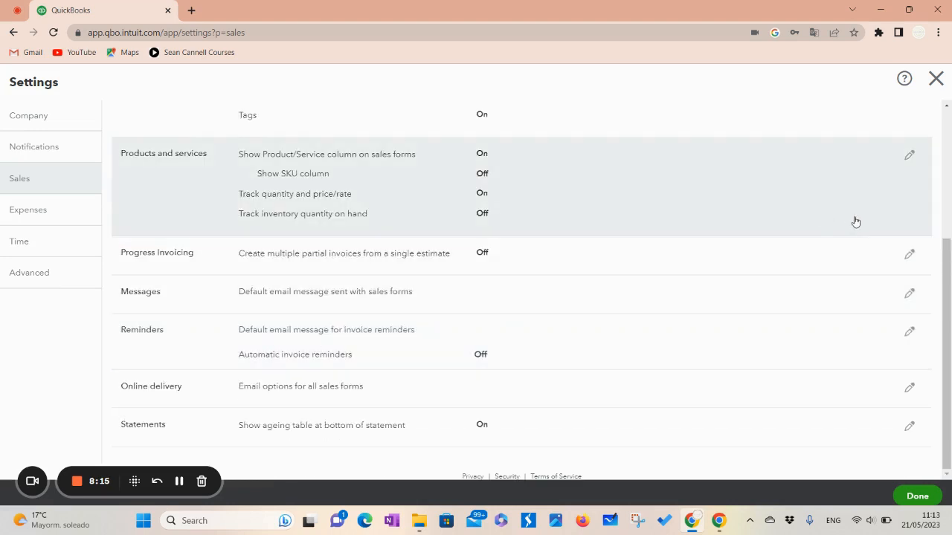
Open the Reminders settings and review the default email message for invoice reminders and the automatic reminder option
left_click(590, 351)
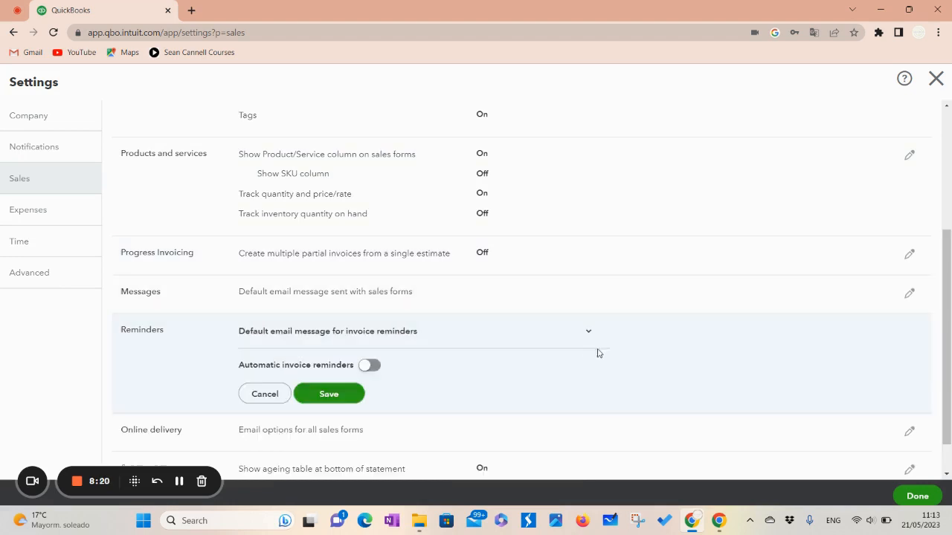
scroll(676, 371, "down", 1)
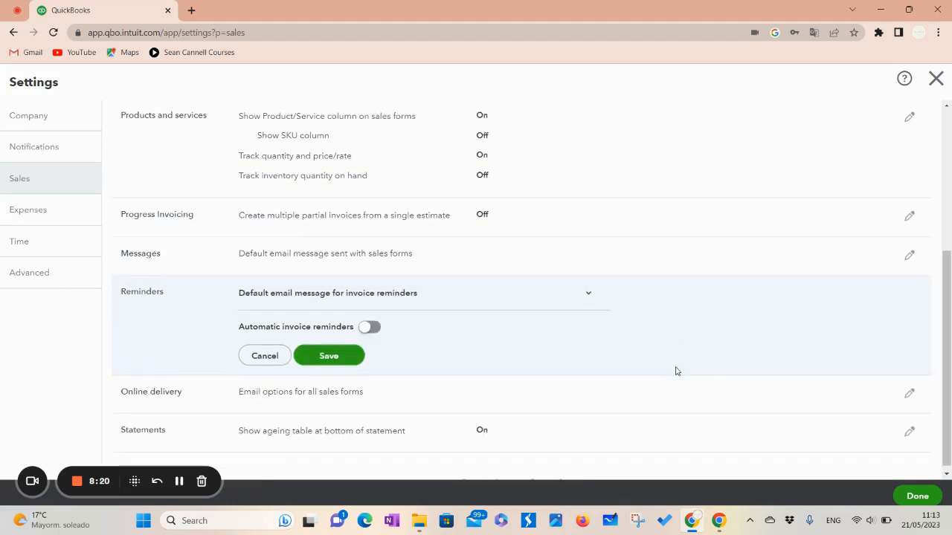
left_click(591, 289)
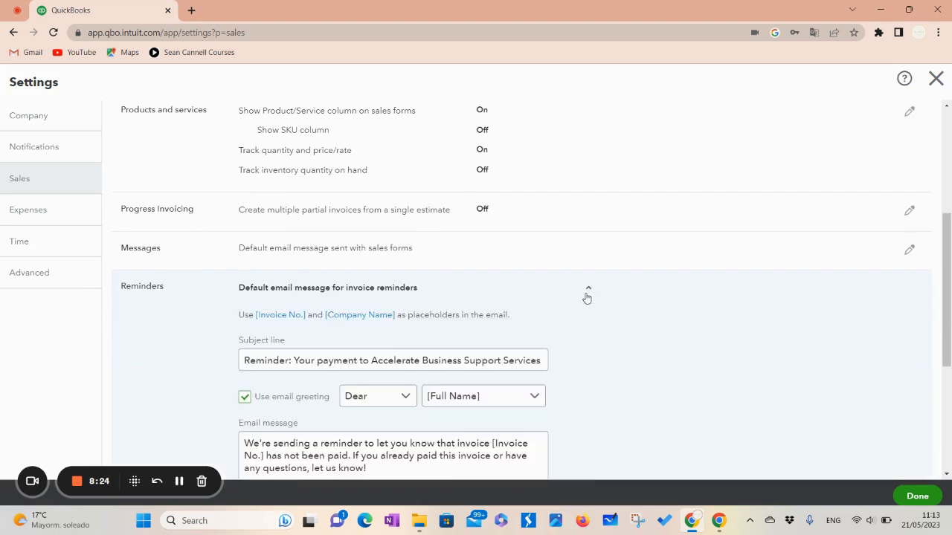
scroll(701, 347, "down", 2)
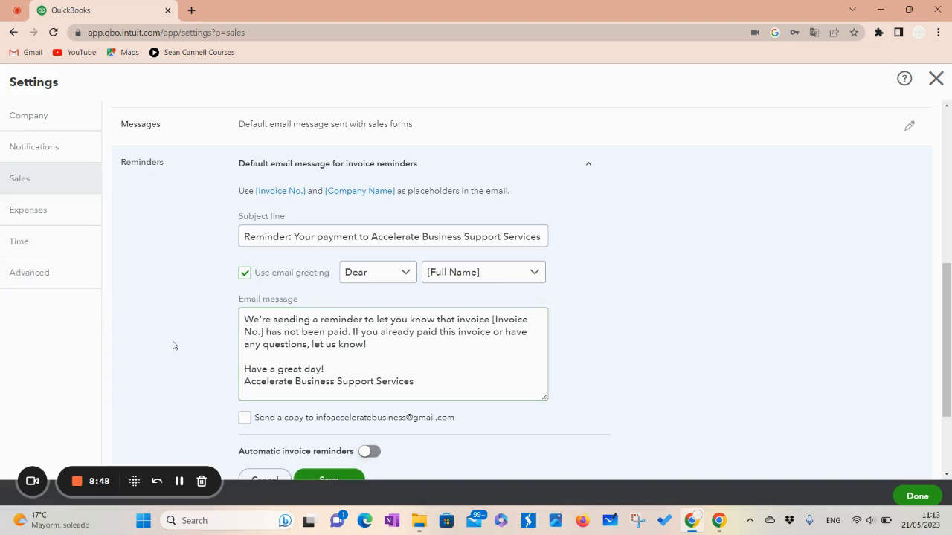
left_click(258, 318)
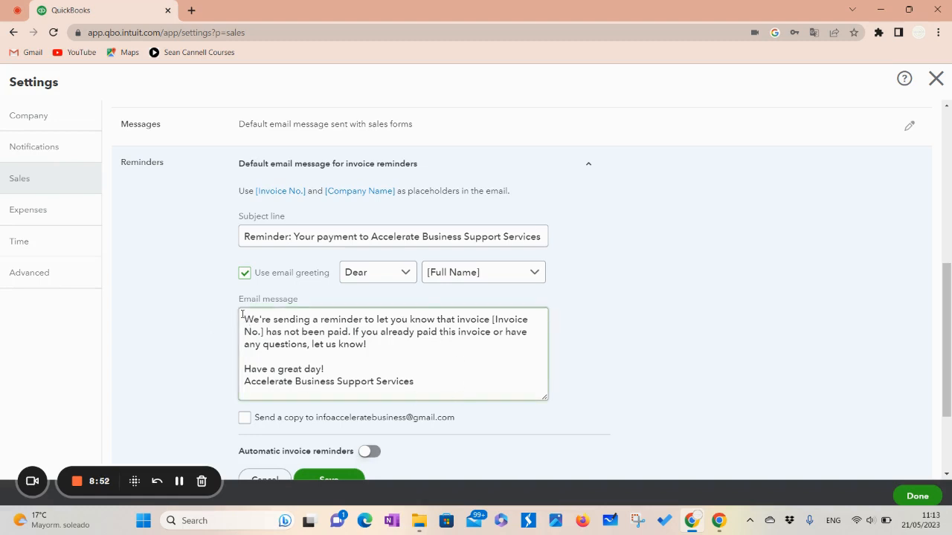
left_click(248, 318)
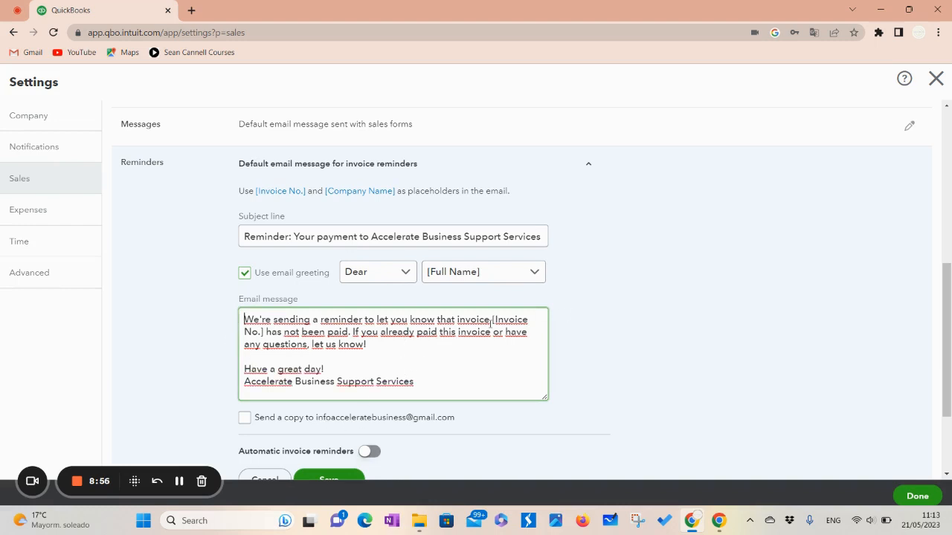
scroll(699, 351, "down", 2)
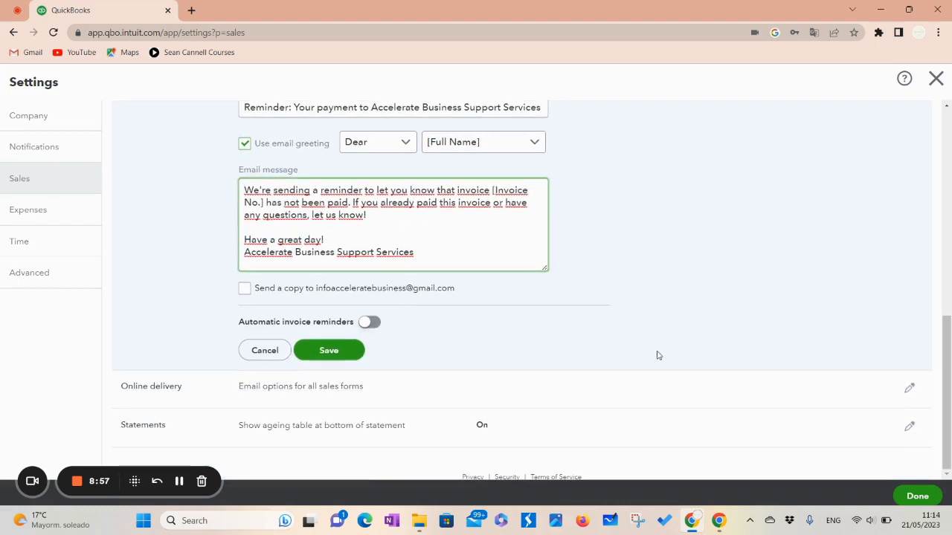
Try the short summary email option under Online delivery, return to full details, and move to Statements without saving
left_click(322, 394)
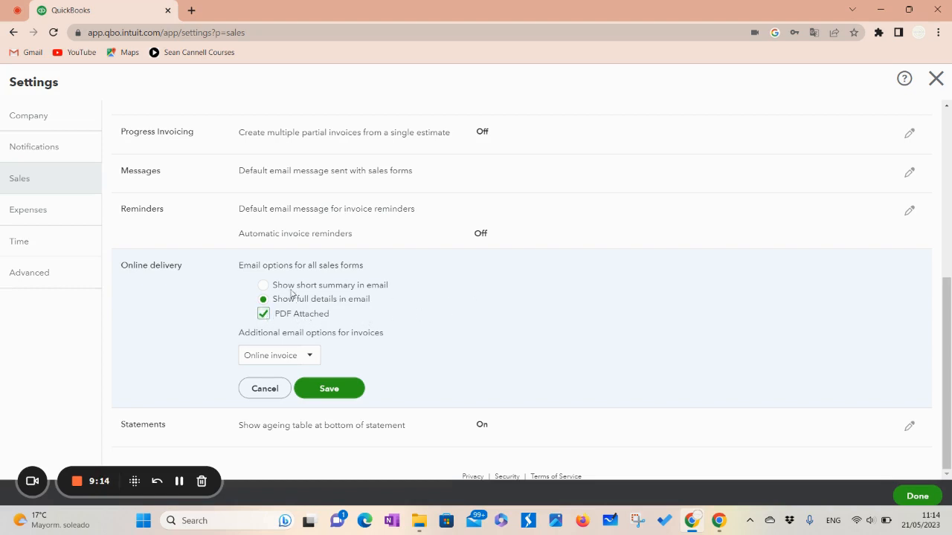
left_click(264, 286)
left_click(264, 299)
left_click(391, 438)
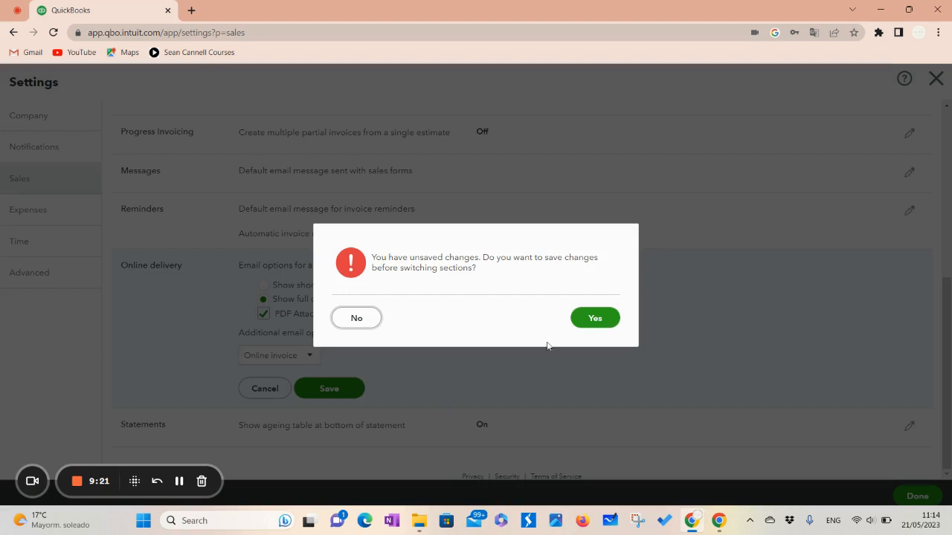
left_click(354, 318)
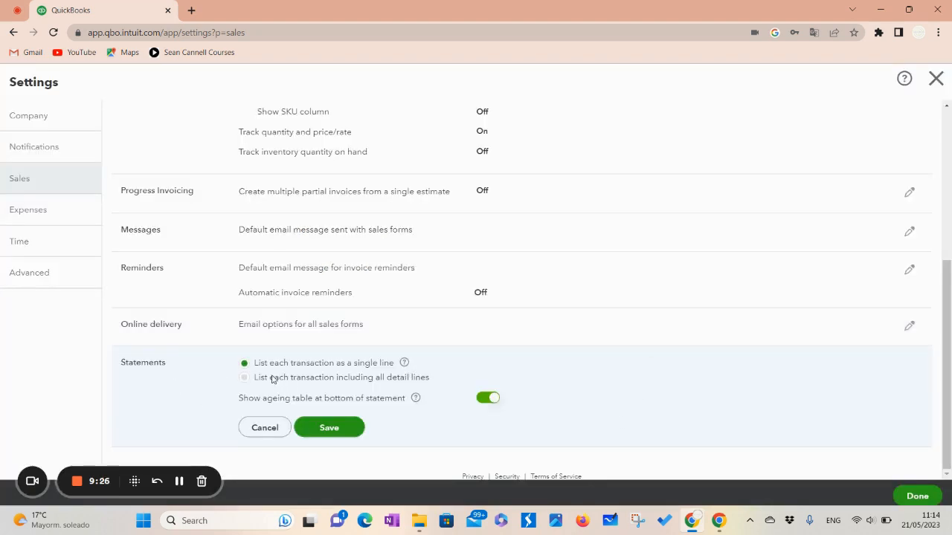
Read the help on statement detail and the ageing table, and try listing each transaction including all detail lines
left_click(403, 363)
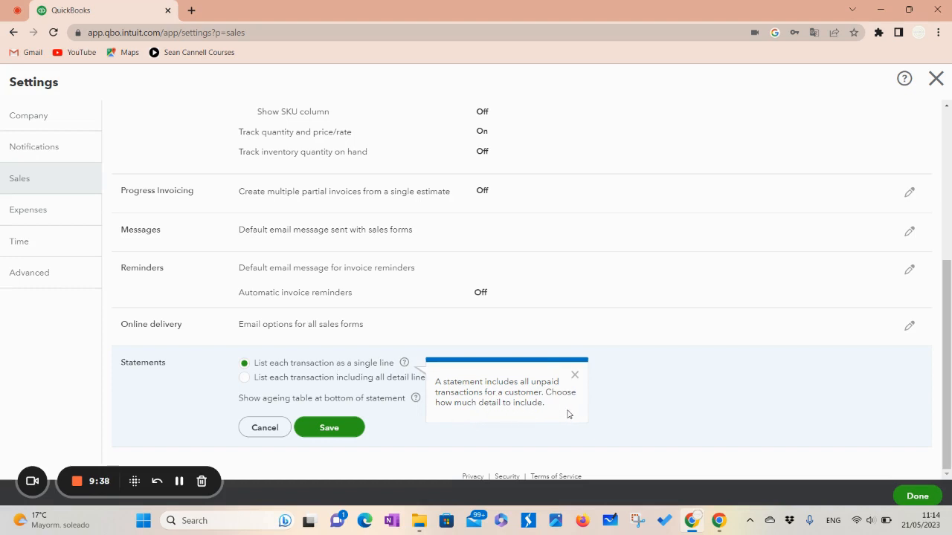
left_click(194, 386)
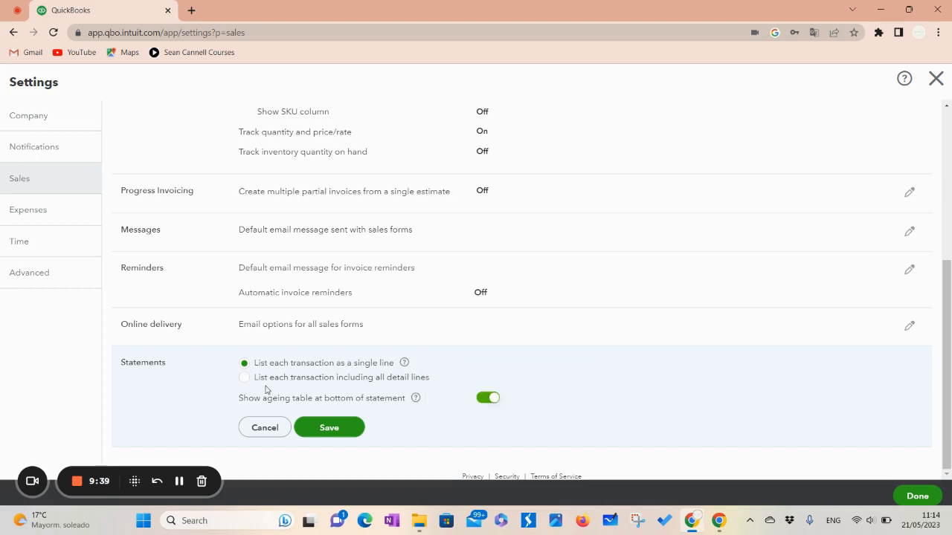
left_click(245, 377)
left_click(416, 399)
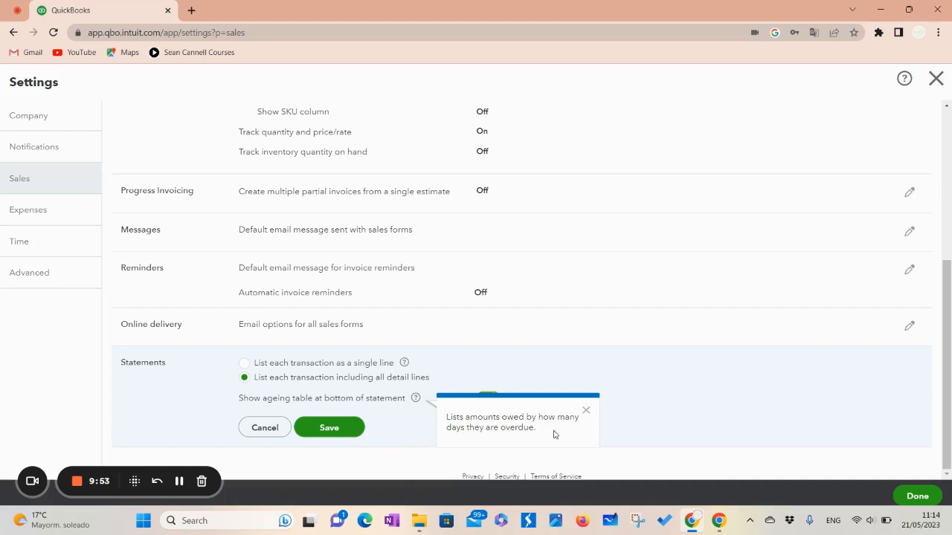
left_click(684, 403)
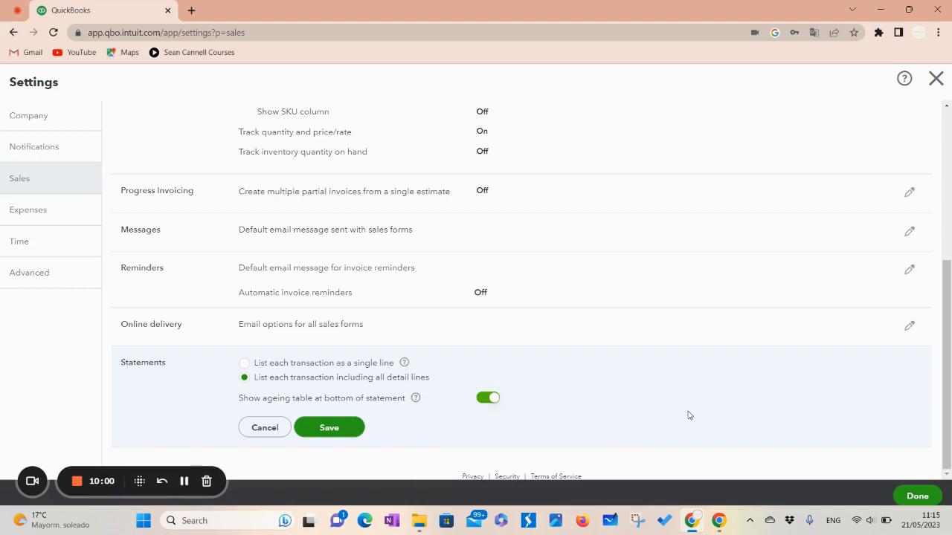
Leave Statements without saving, open the Bills and expenses settings under Expenses, and read the Tags field and Items table help
left_click(38, 214)
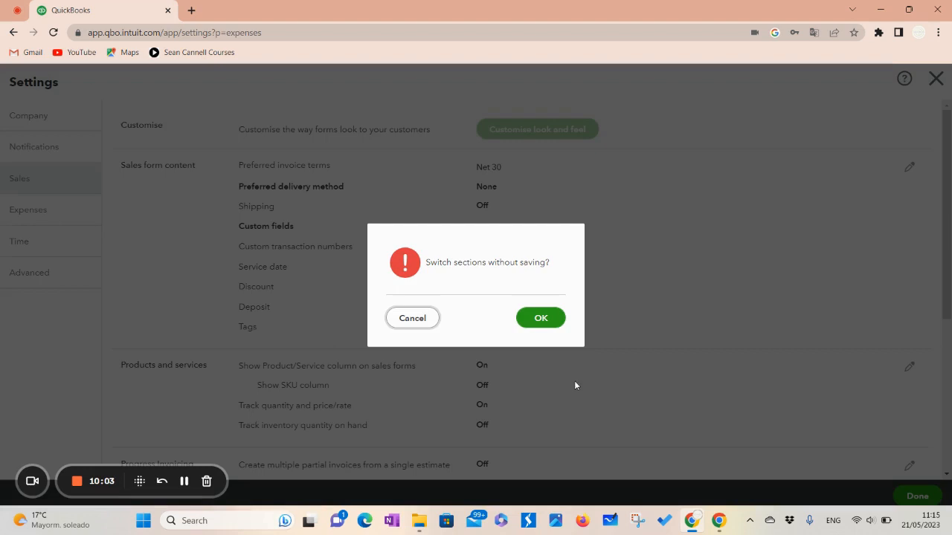
left_click(545, 320)
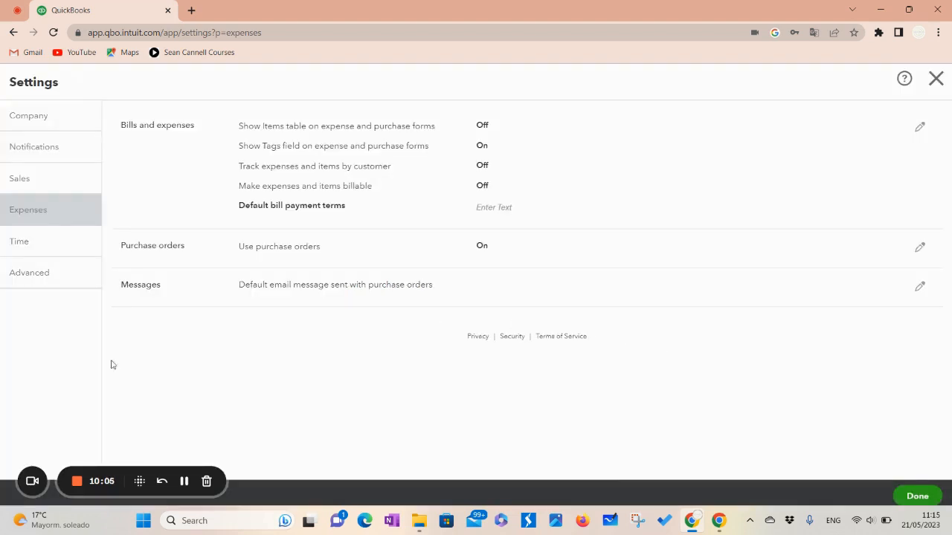
left_click(170, 175)
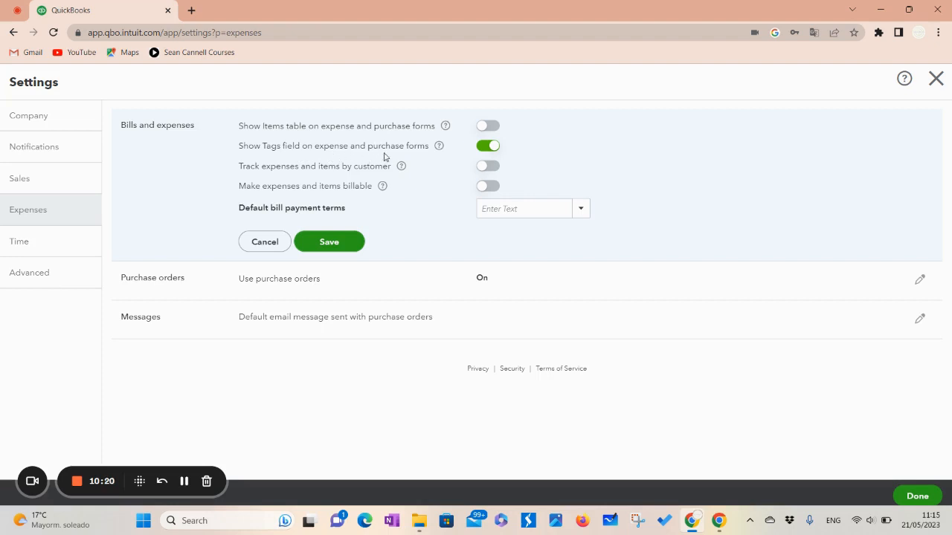
left_click(439, 145)
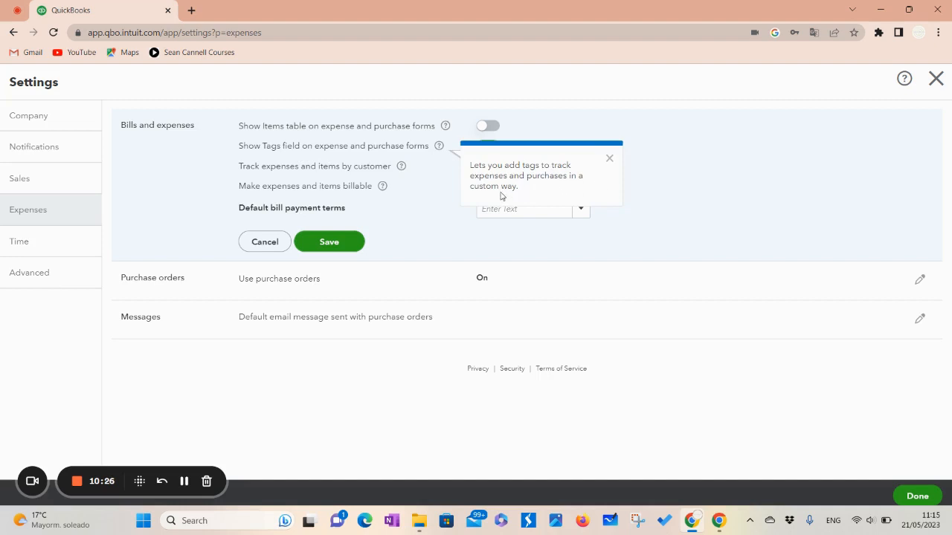
left_click(741, 179)
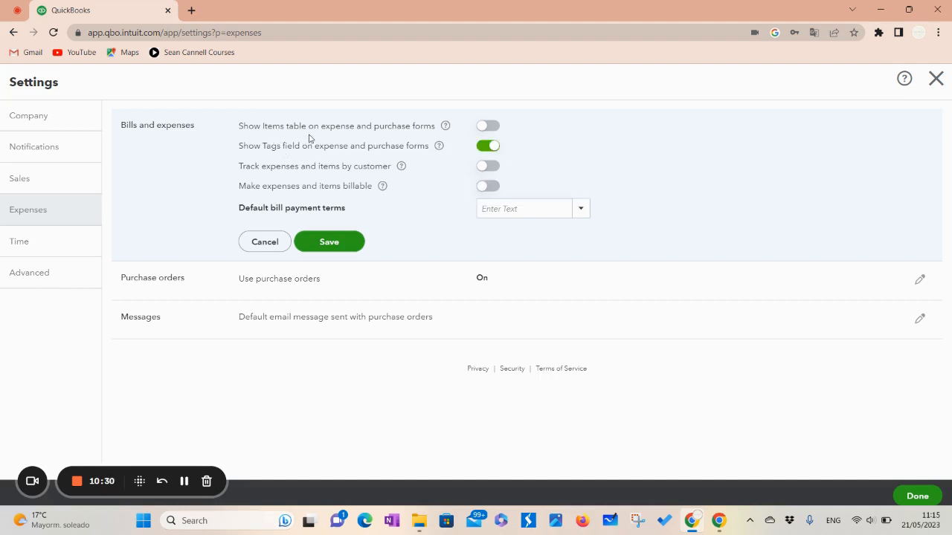
left_click(446, 130)
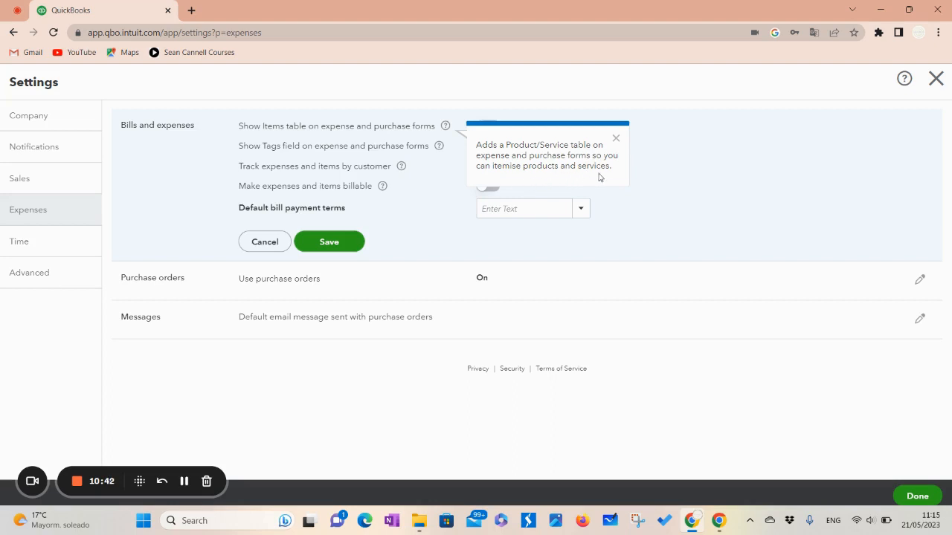
left_click(738, 163)
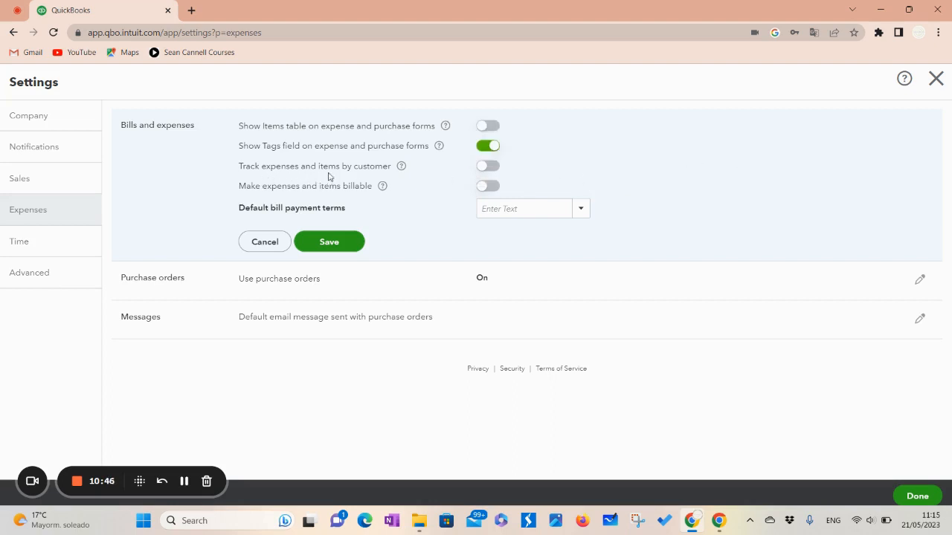
Read the help on tracking expenses and items by customer and on making expenses and items billable
left_click(401, 166)
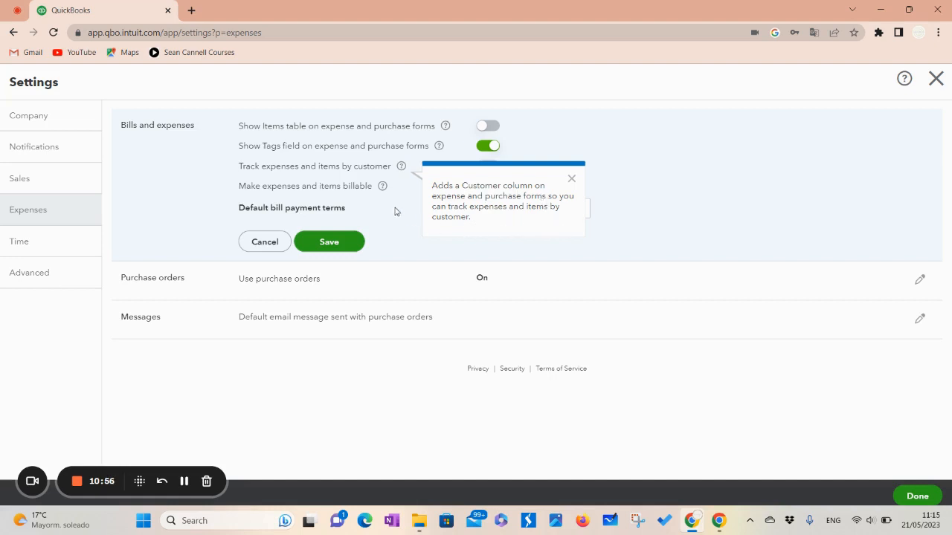
left_click(143, 180)
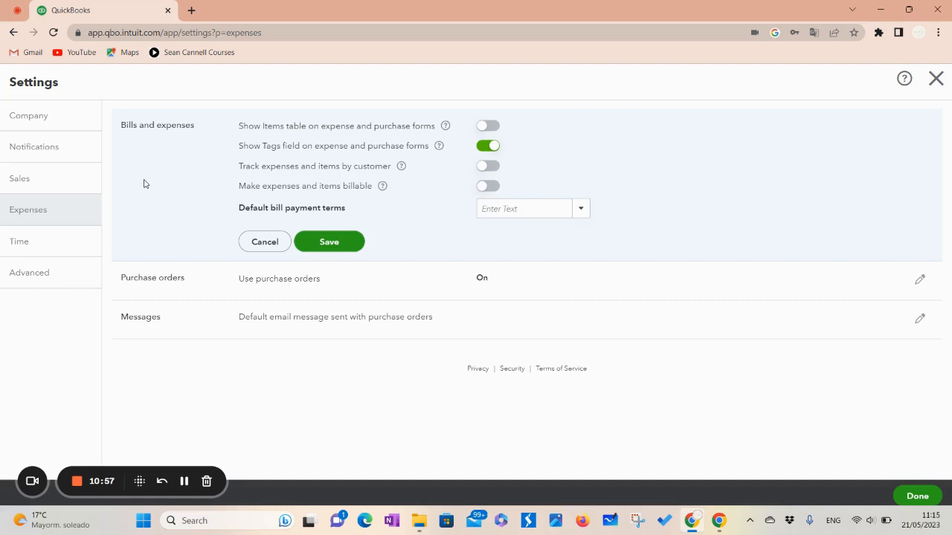
left_click(383, 188)
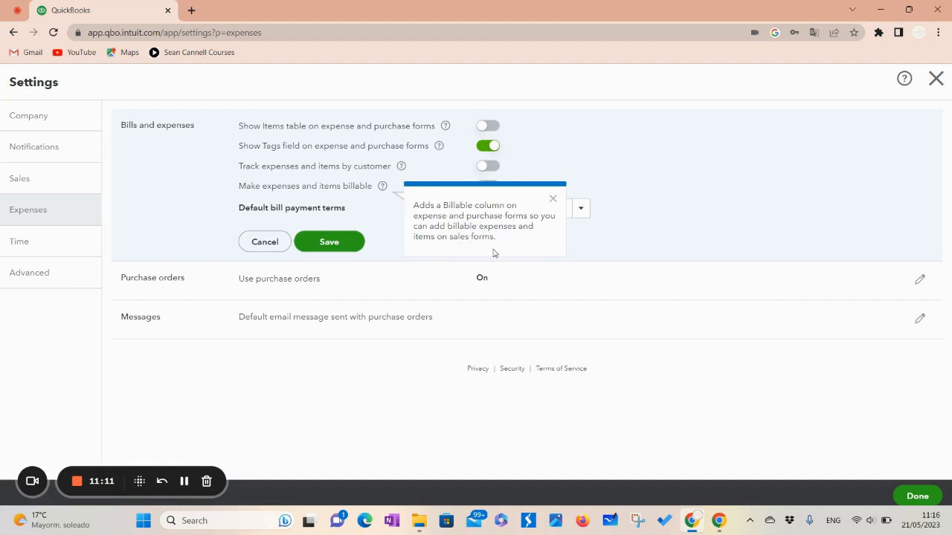
left_click(186, 196)
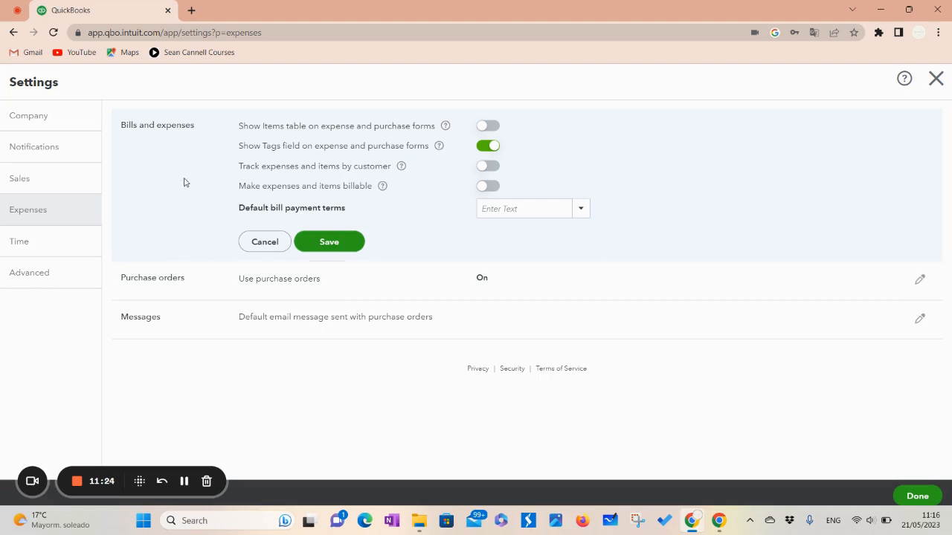
Open the Purchase orders settings, review the custom fields and default message options, and close the section without saving
left_click(175, 290)
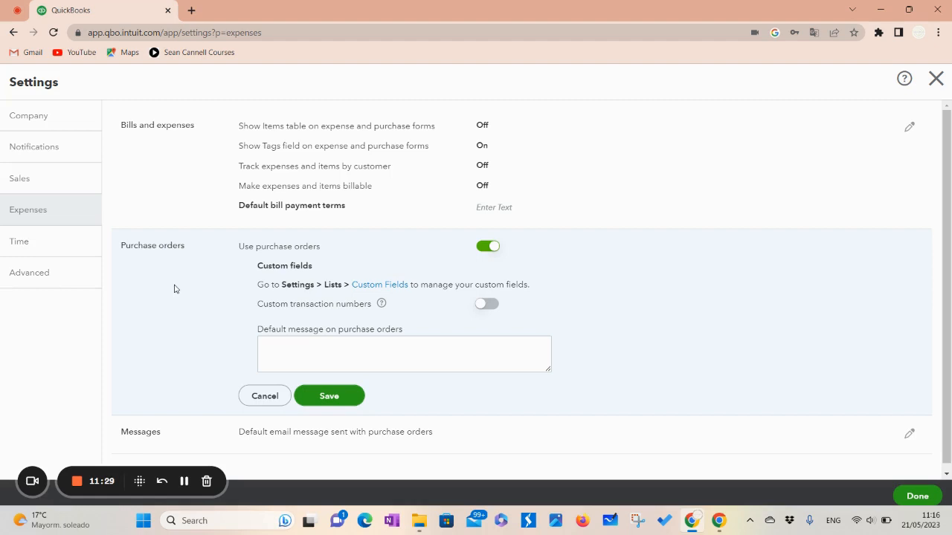
scroll(227, 305, "down", 1)
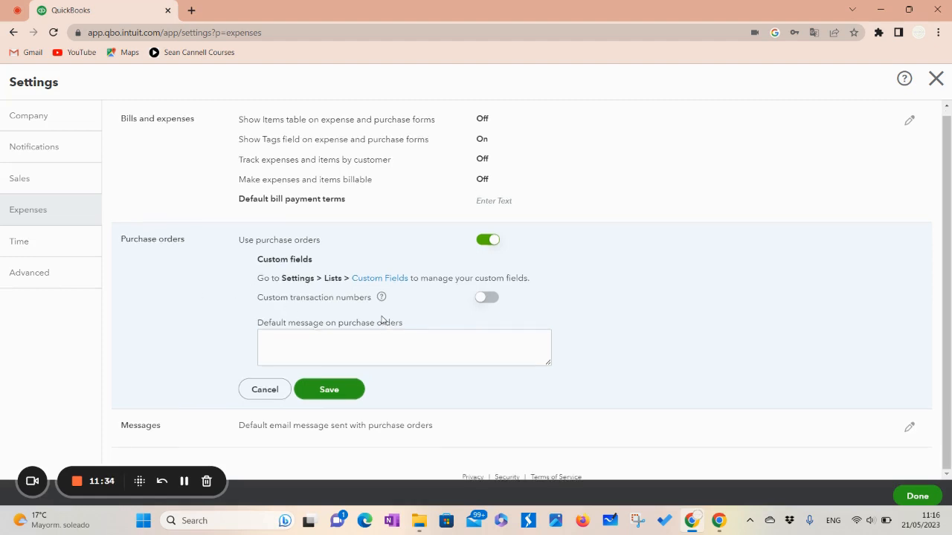
left_click(272, 340)
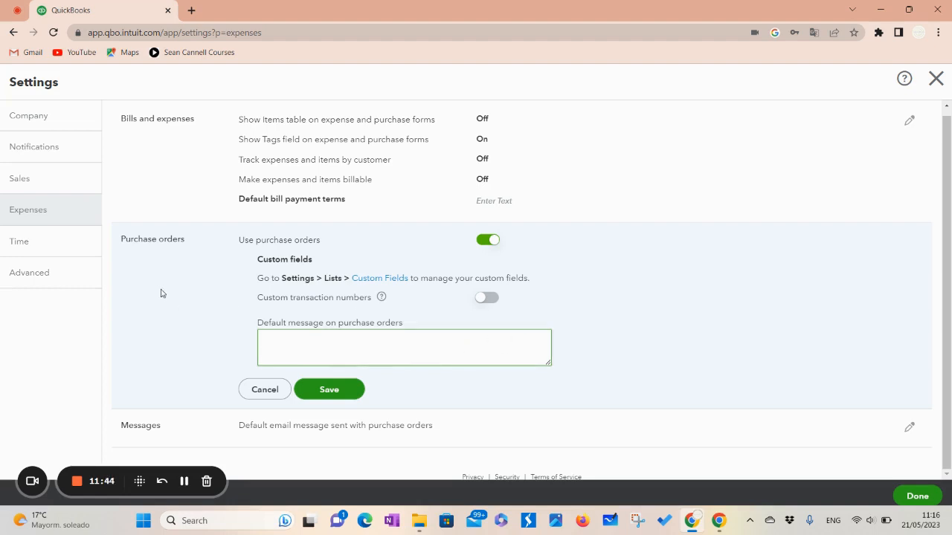
left_click(174, 307)
left_click(257, 389)
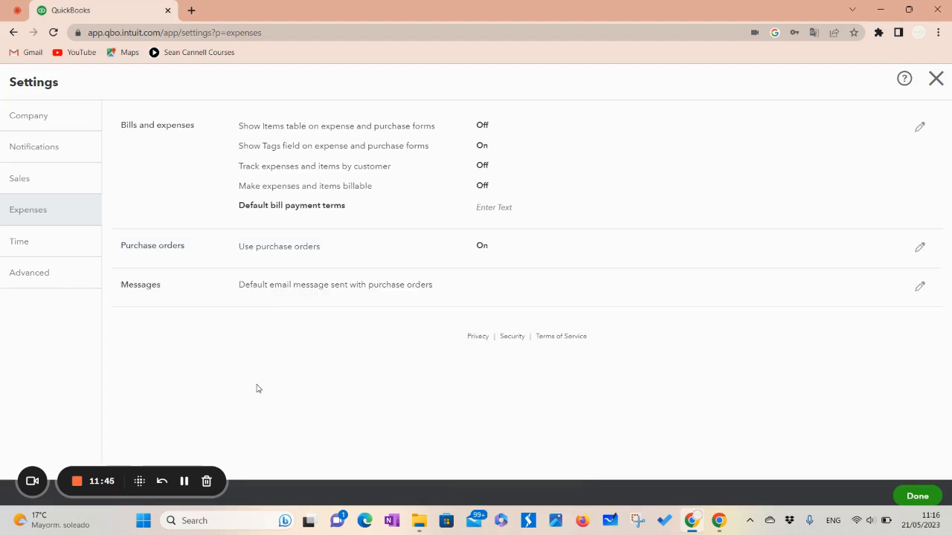
Open the expense Messages settings and review the greeting, subject line and default email text sent with purchase orders
left_click(237, 303)
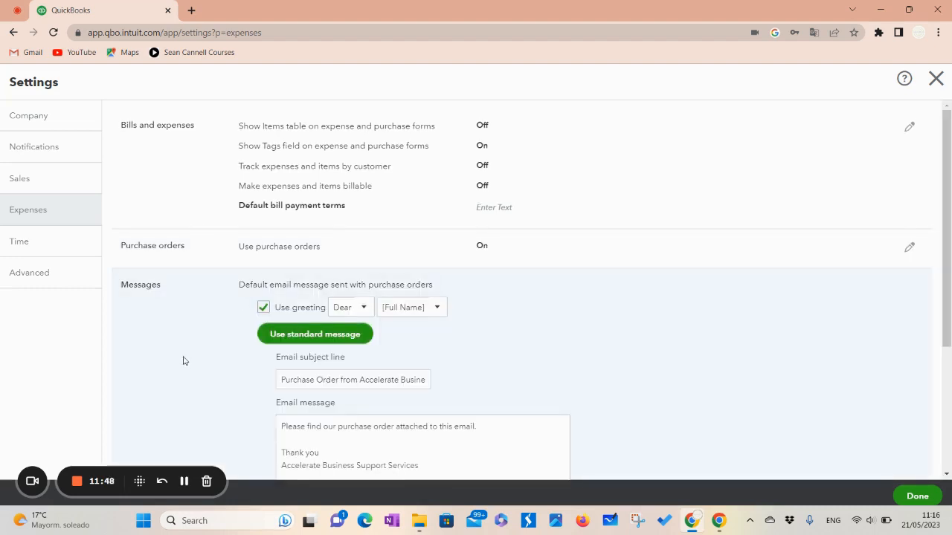
scroll(194, 320, "down", 1)
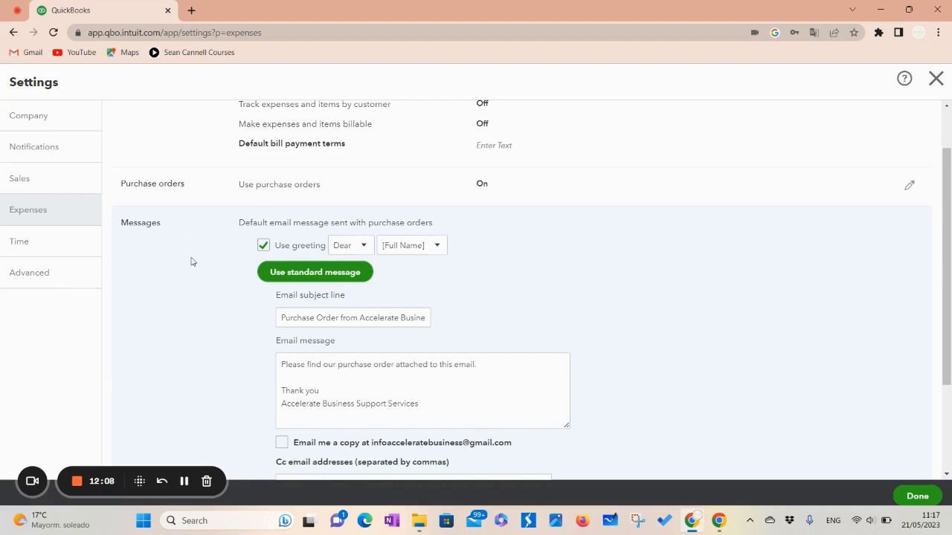
scroll(185, 338, "down", 1)
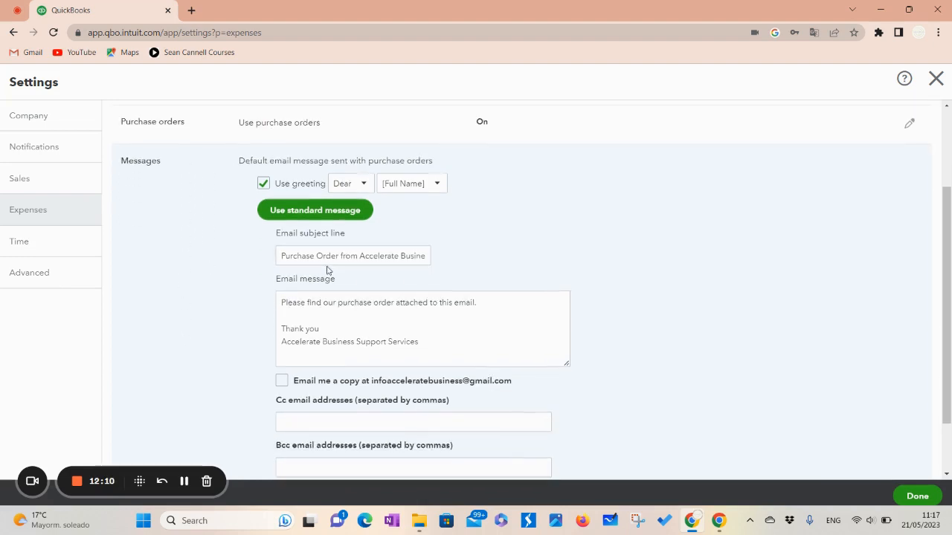
scroll(543, 264, "down", 1)
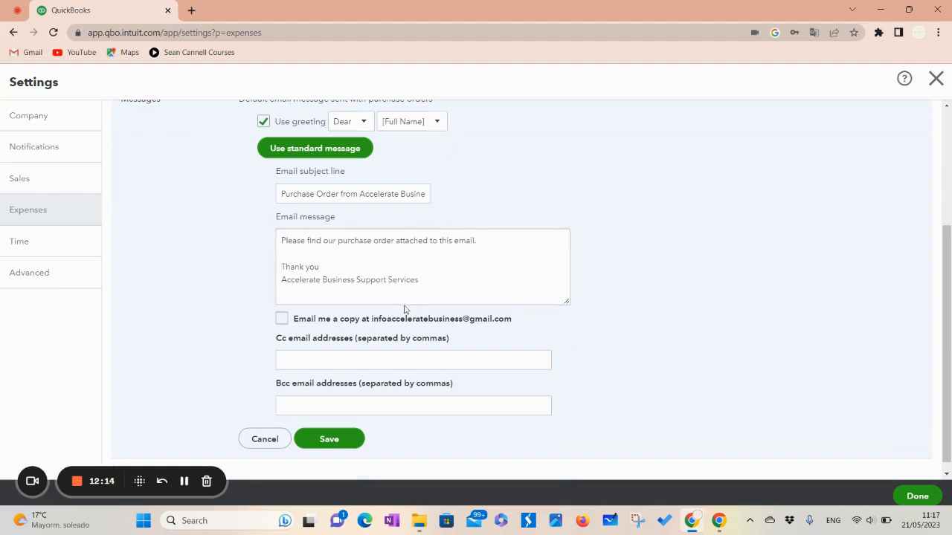
left_click(295, 245)
key("ctrl+a")
left_click(627, 280)
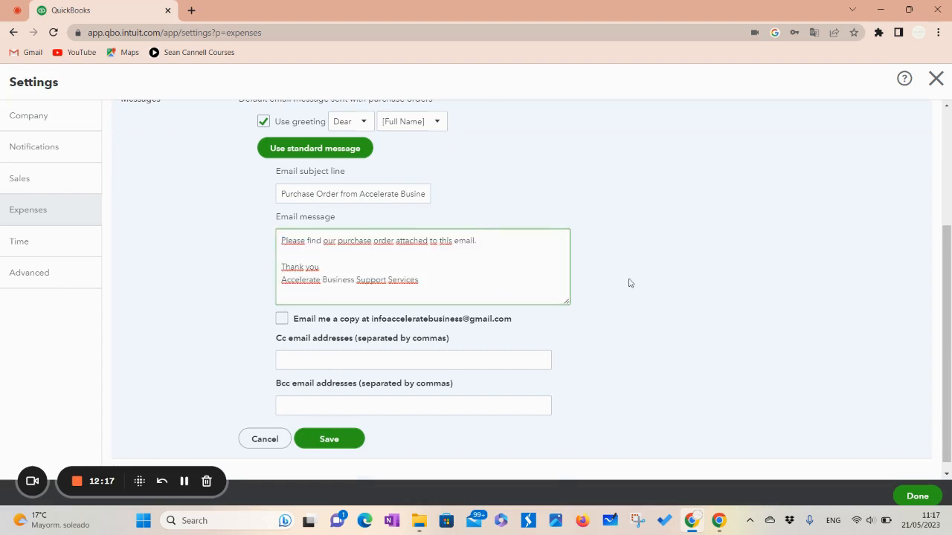
Check the Cc and Bcc email address fields for purchase order emails without entering anything
scroll(632, 307, "down", 1)
left_click(324, 348)
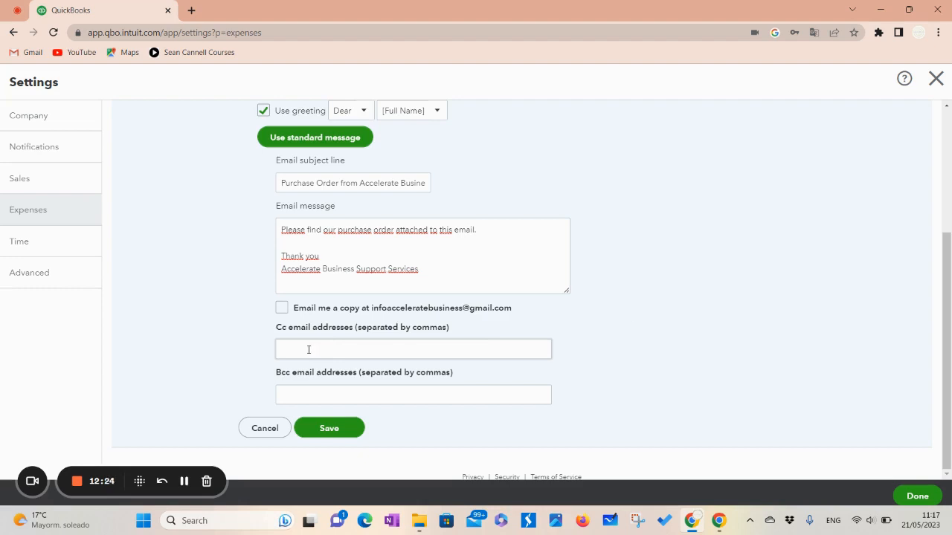
left_click(303, 393)
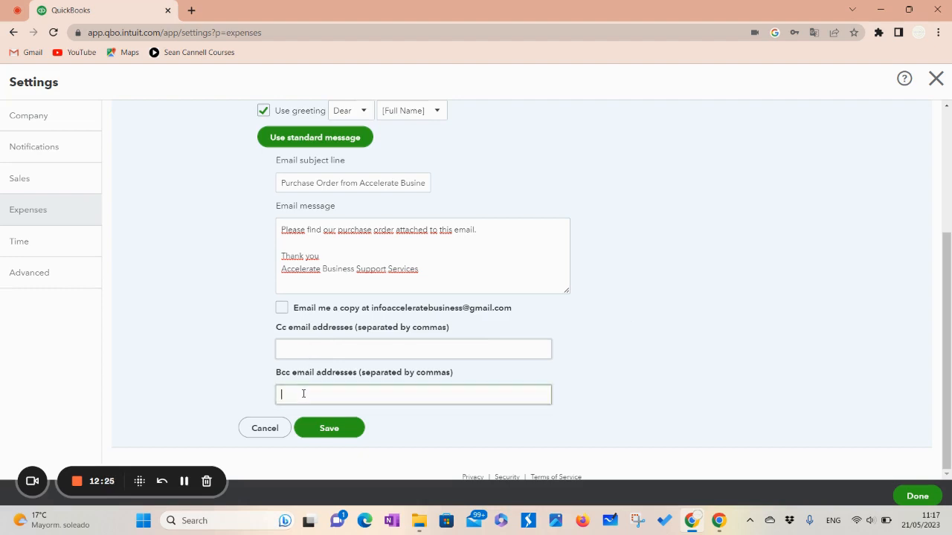
left_click(183, 250)
Open the General section of the Time settings and view the choices for the first day of the work week
left_click(34, 247)
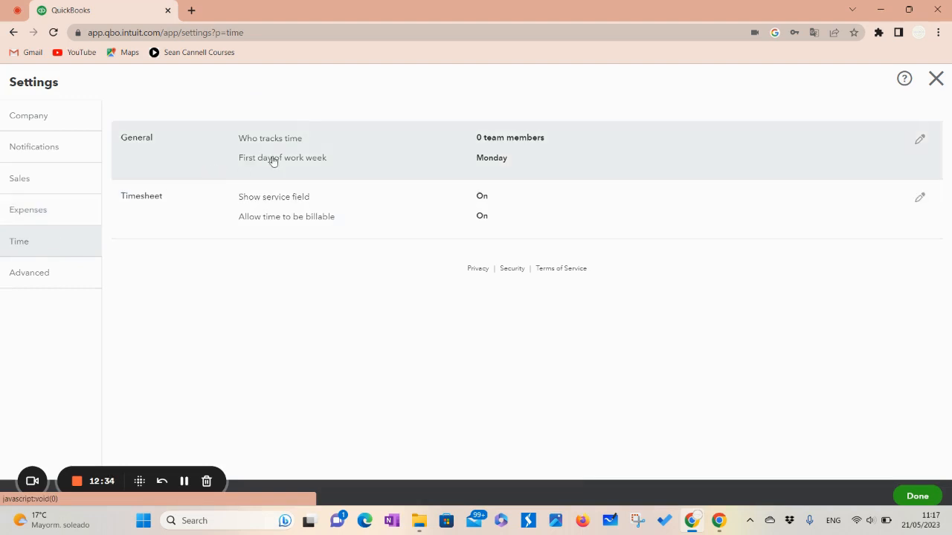
left_click(287, 157)
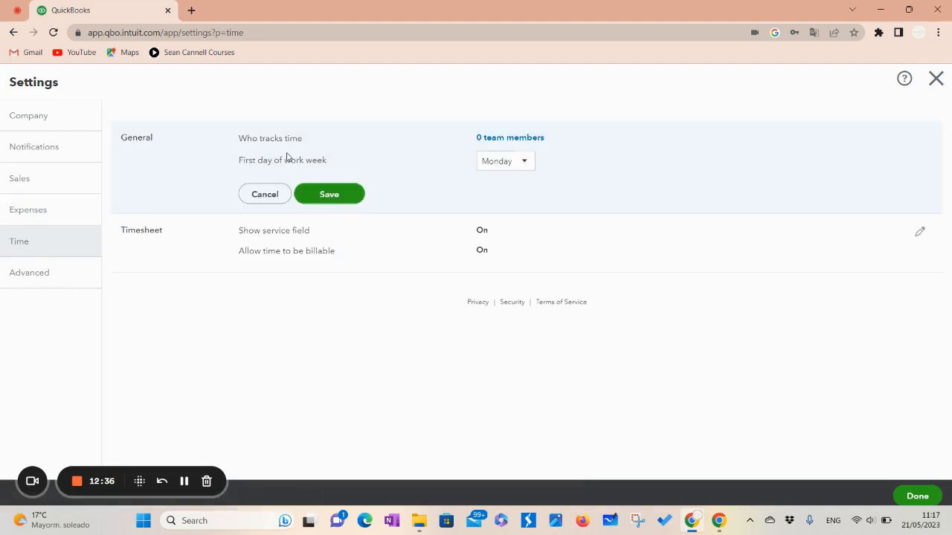
left_click(526, 163)
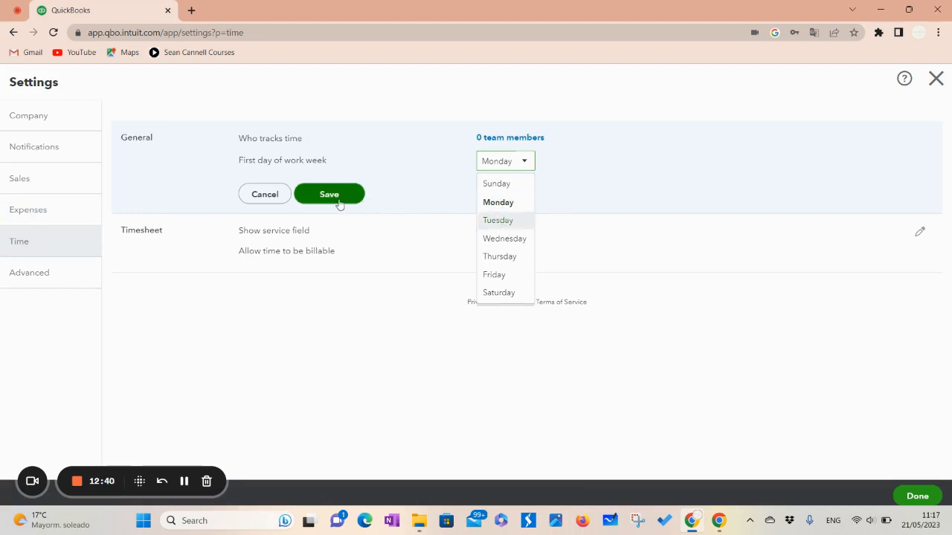
Open the Timesheet settings and read the help on showing the service field and allowing time to be billable
left_click(385, 251)
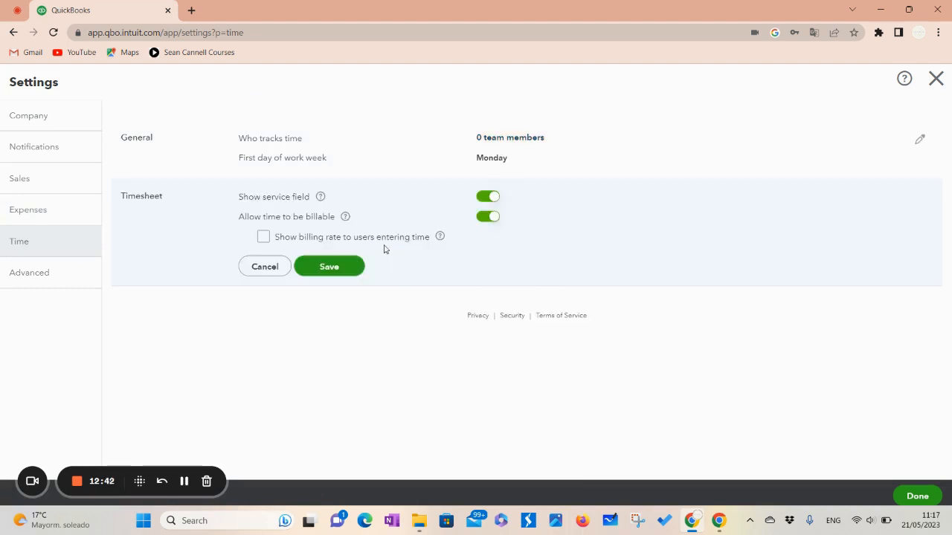
left_click(320, 198)
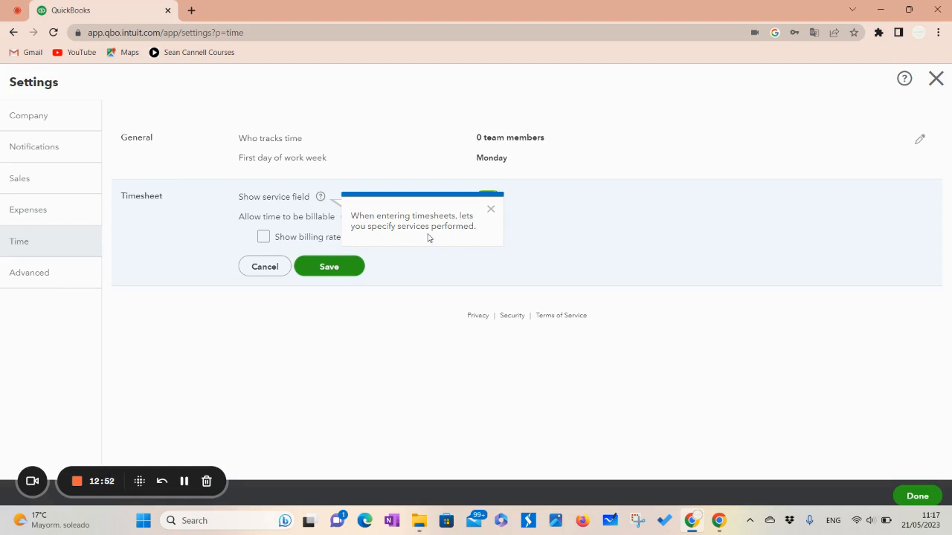
left_click(191, 227)
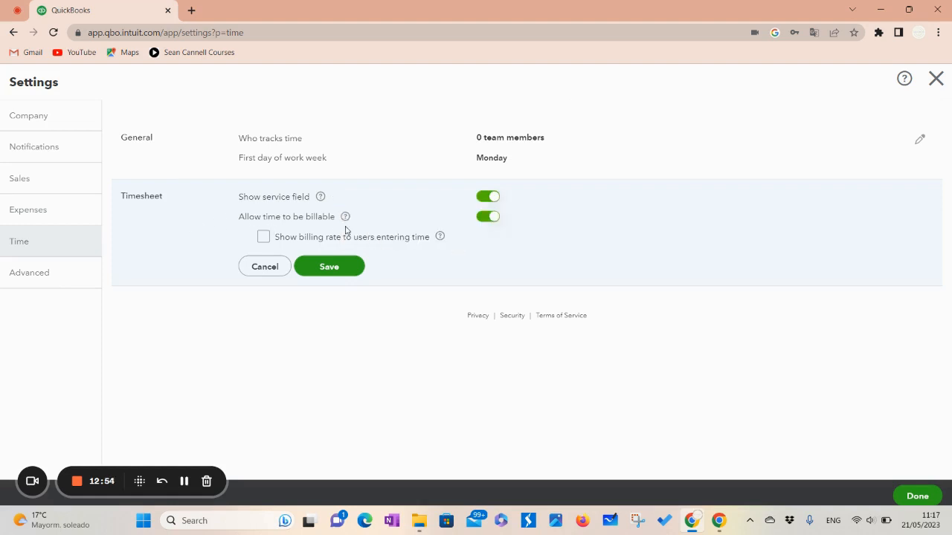
left_click(345, 216)
In the Advanced settings, read the help article on enabling account numbers for the chart of accounts, and leave the section without saving
left_click(47, 273)
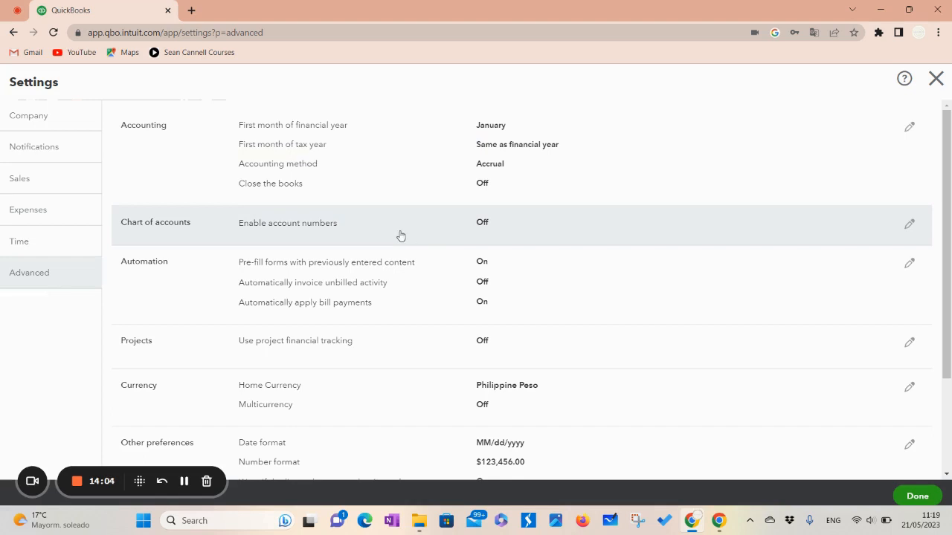
left_click(400, 235)
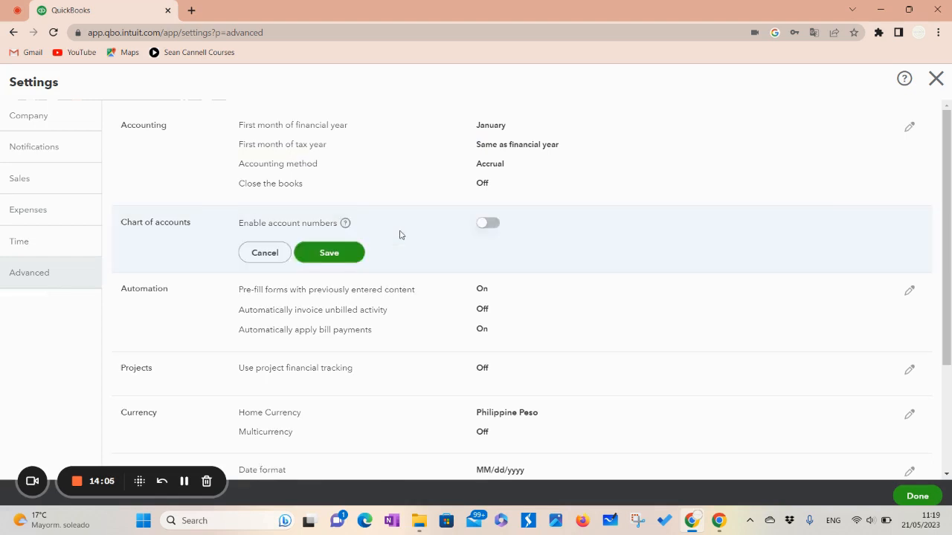
left_click(345, 224)
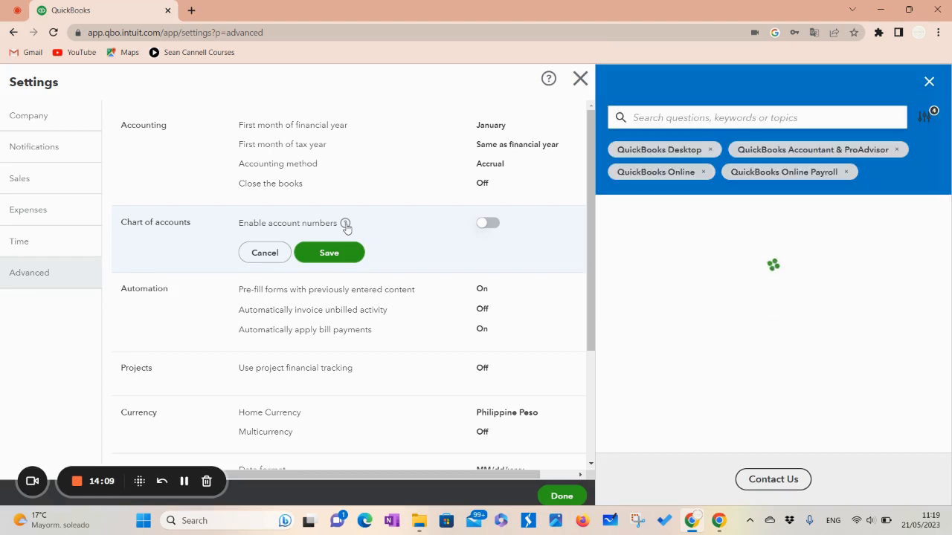
scroll(793, 318, "down", 1)
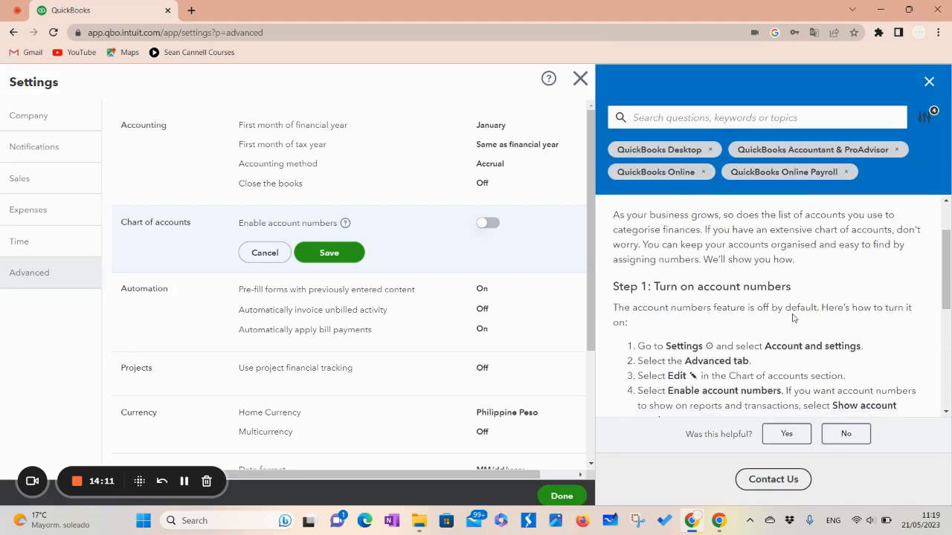
scroll(793, 318, "down", 2)
scroll(744, 318, "up", 1)
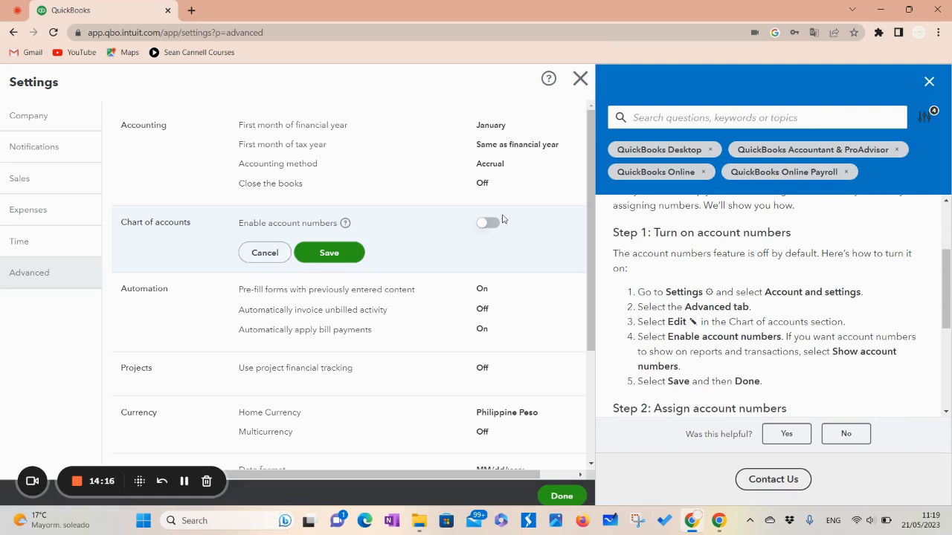
left_click(929, 82)
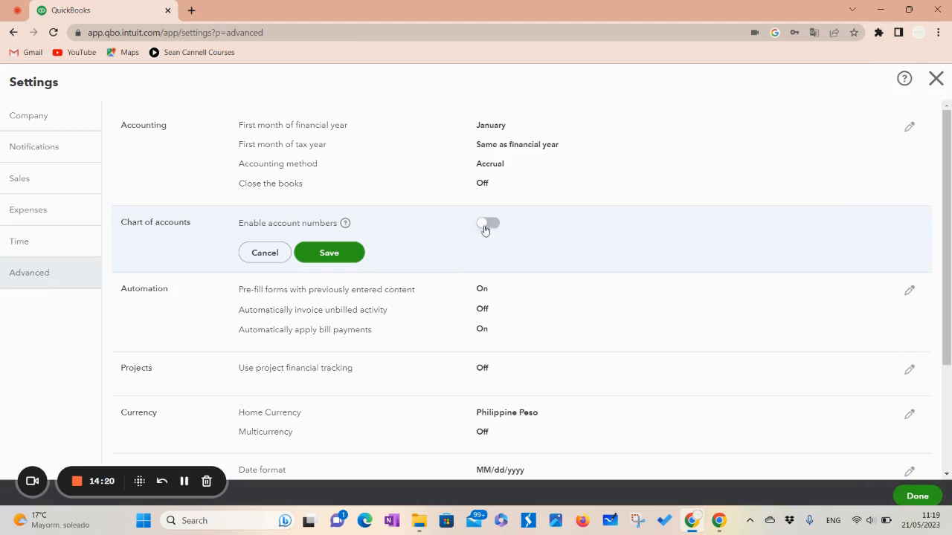
left_click(265, 253)
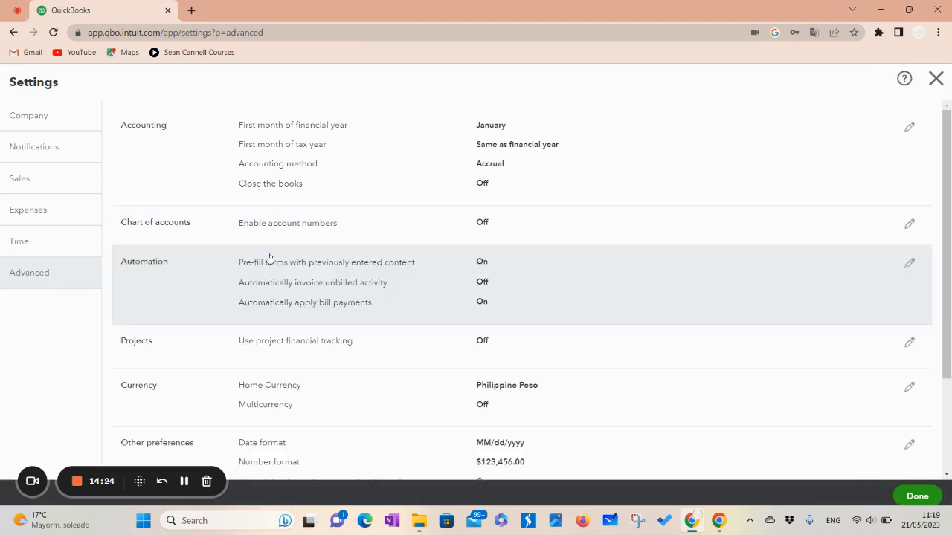
Open the Automation settings and read the help on pre-filling forms, automatically invoicing unbilled activity and automatically applying bill payments
left_click(187, 299)
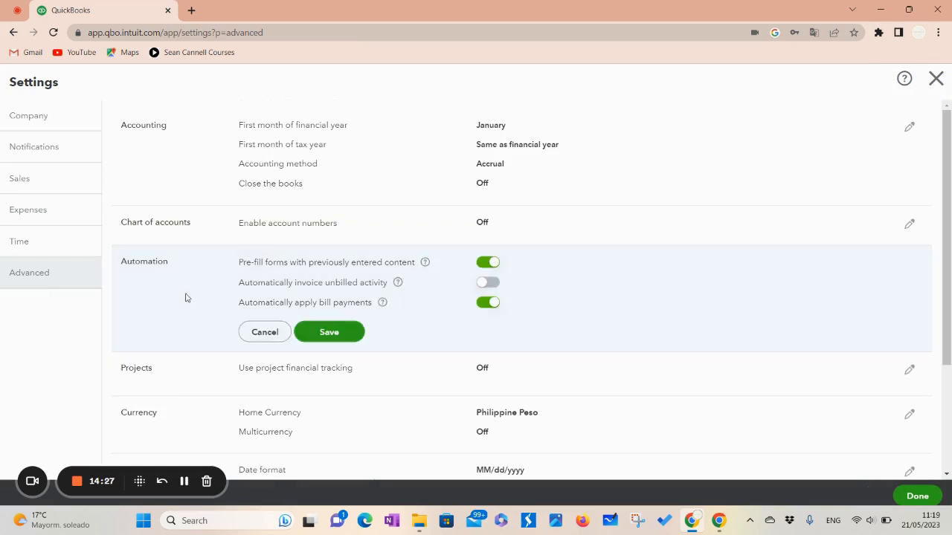
left_click(425, 264)
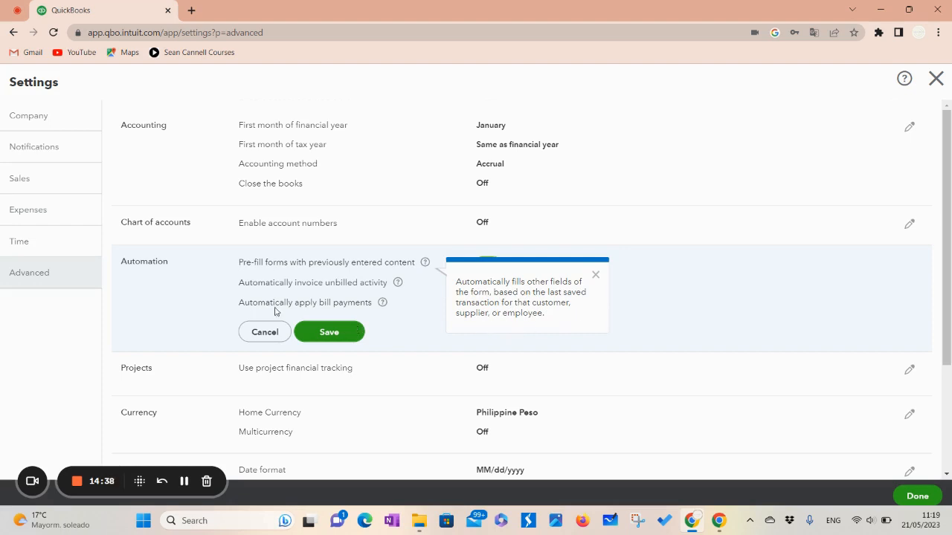
left_click(188, 294)
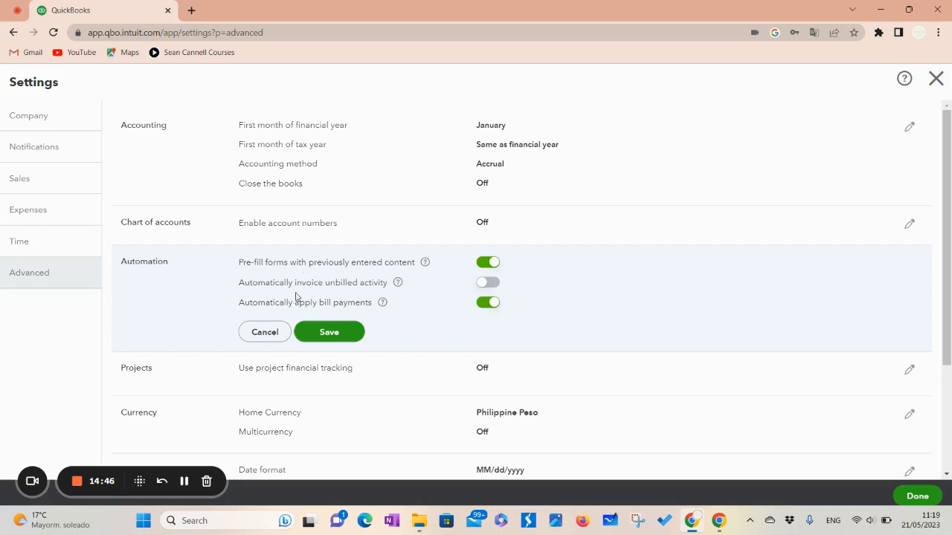
left_click(397, 284)
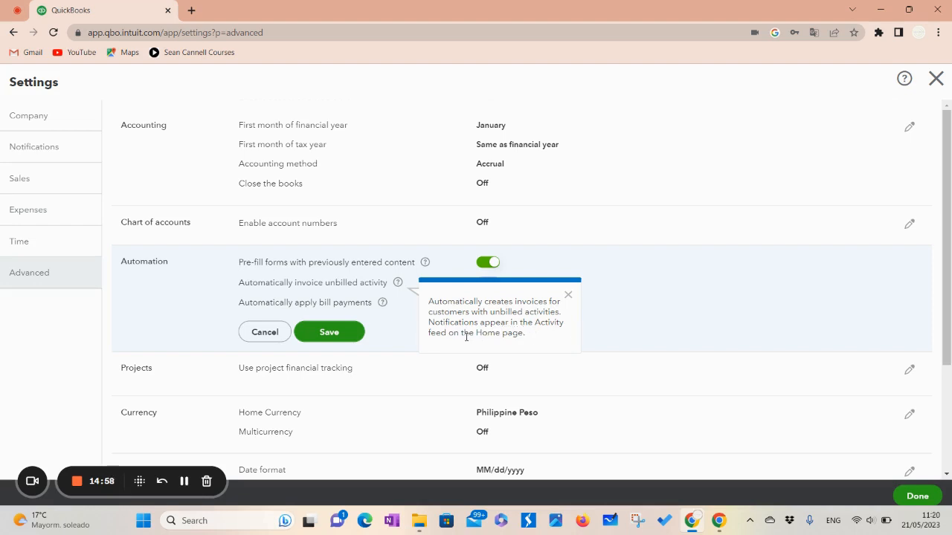
left_click(569, 295)
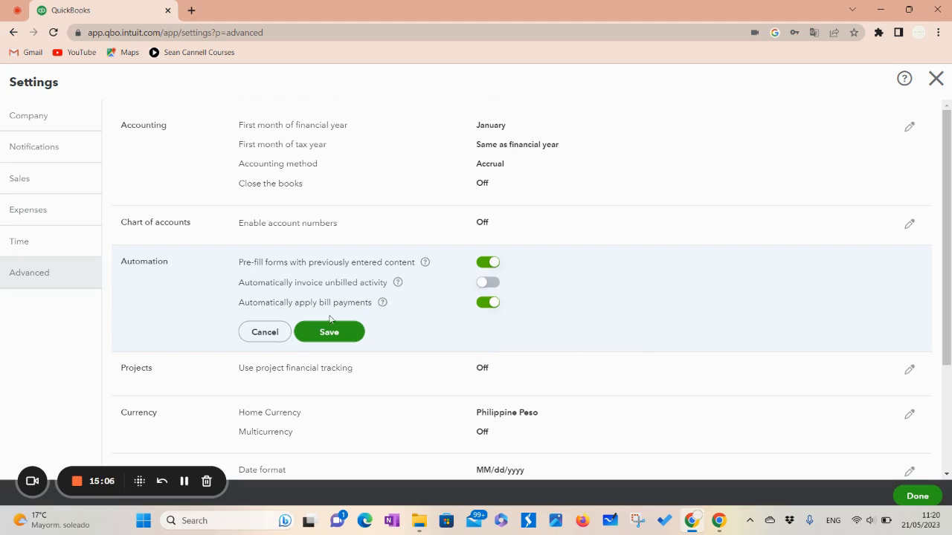
left_click(381, 304)
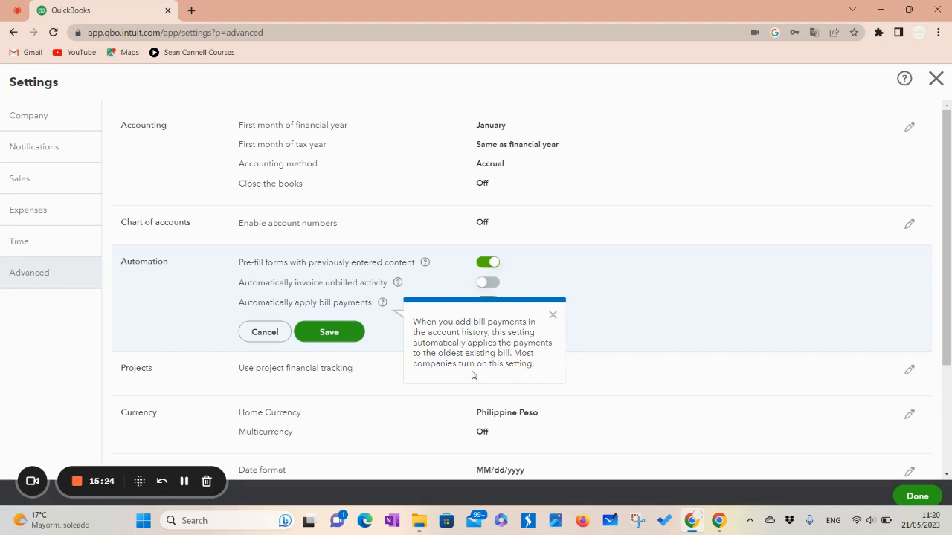
left_click(671, 315)
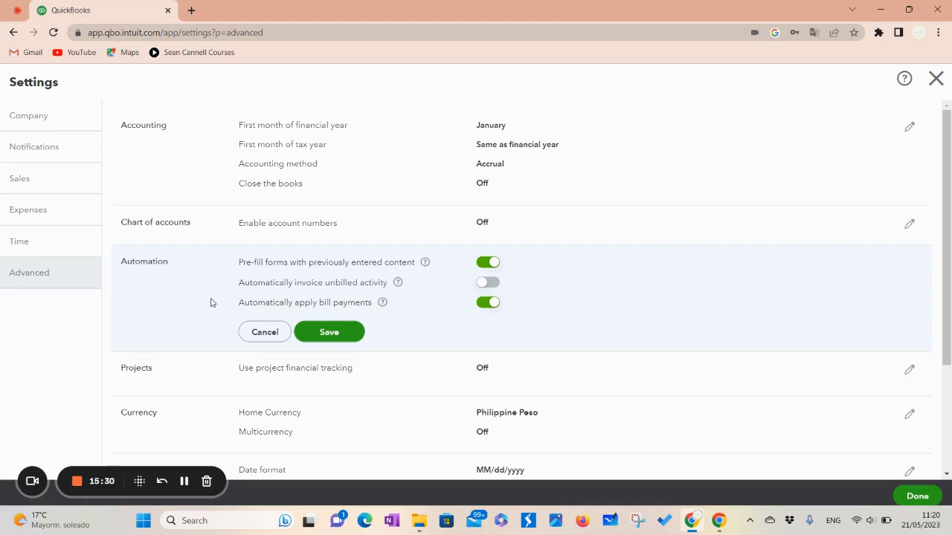
Open the Projects settings and read the help on using project financial tracking
scroll(214, 301, "down", 1)
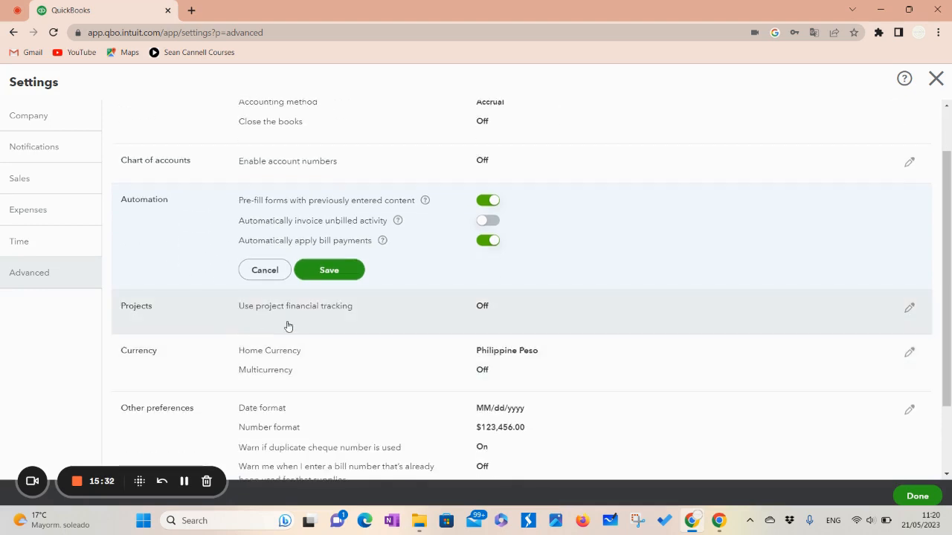
left_click(290, 325)
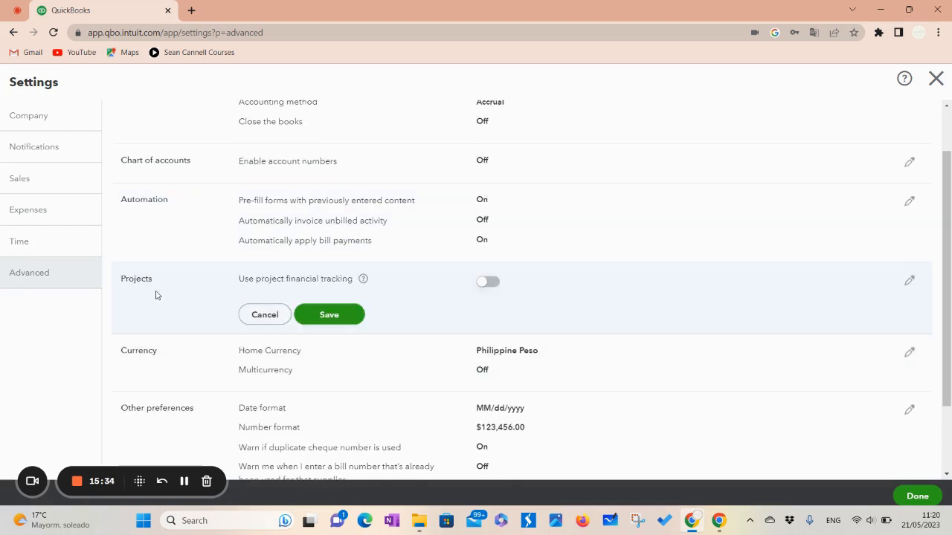
left_click(362, 280)
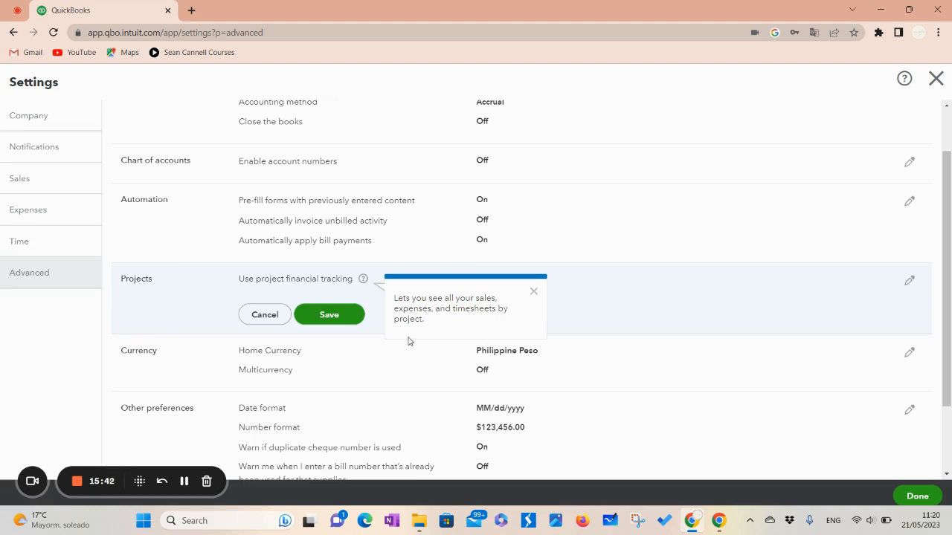
left_click(153, 307)
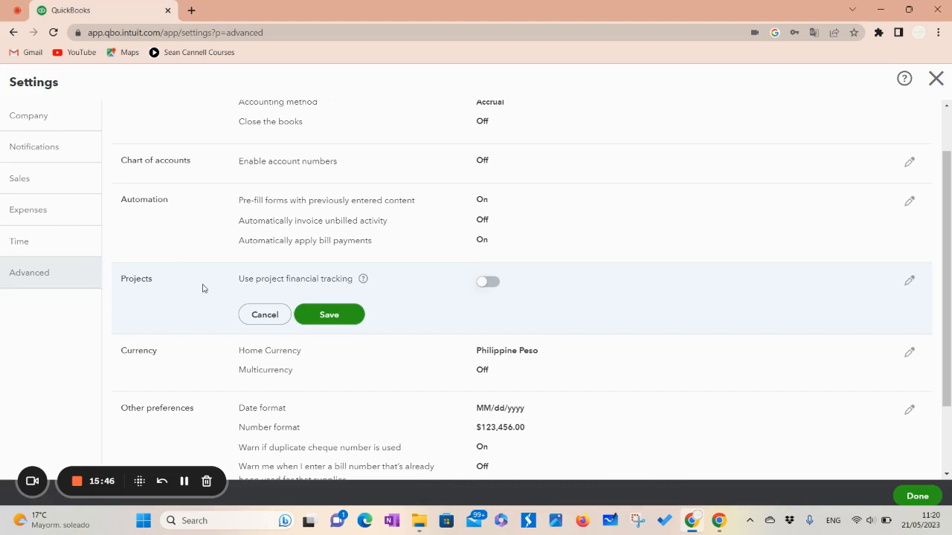
Open the Currency settings and read the help on Multicurrency
scroll(190, 327, "down", 1)
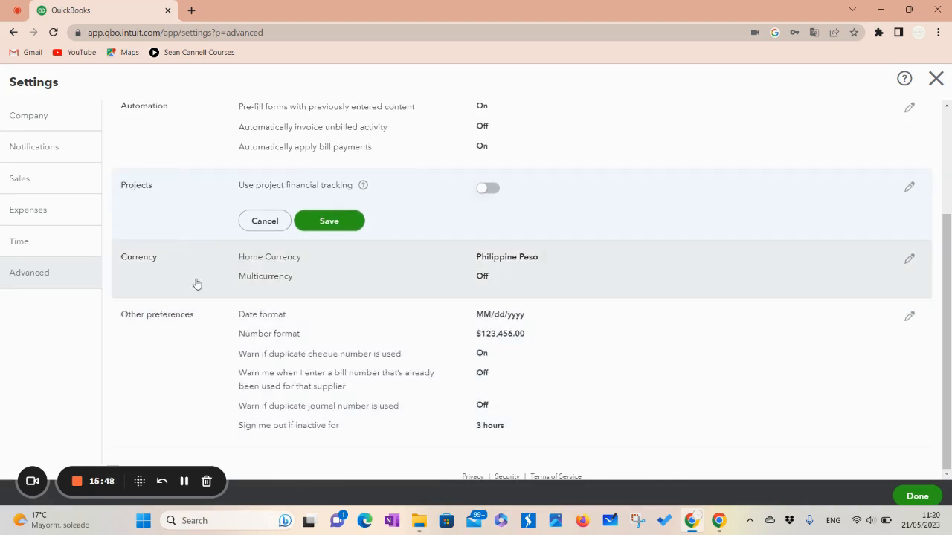
left_click(196, 282)
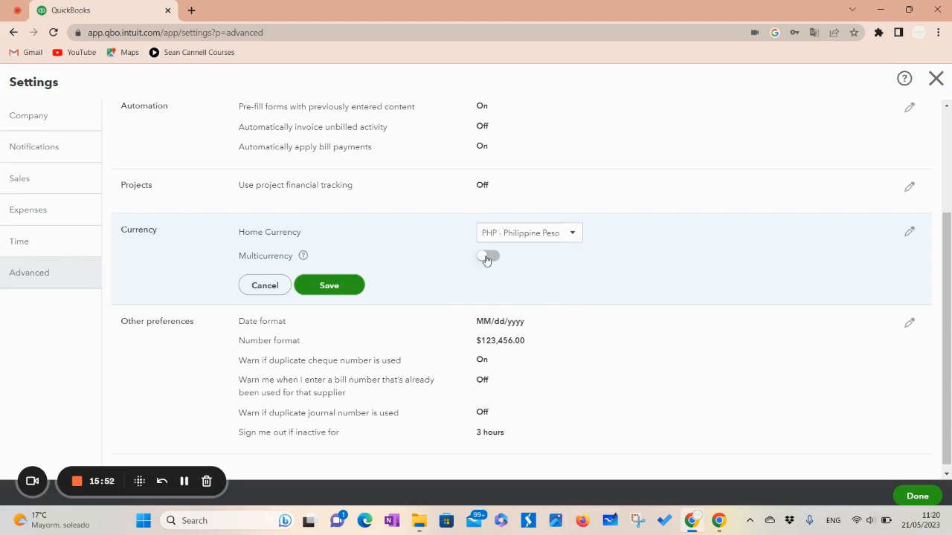
left_click(304, 256)
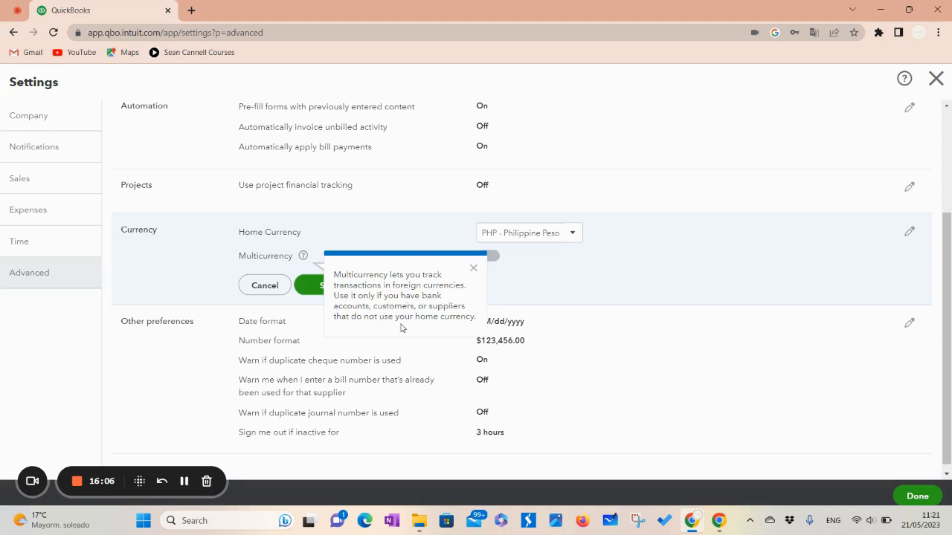
left_click(473, 268)
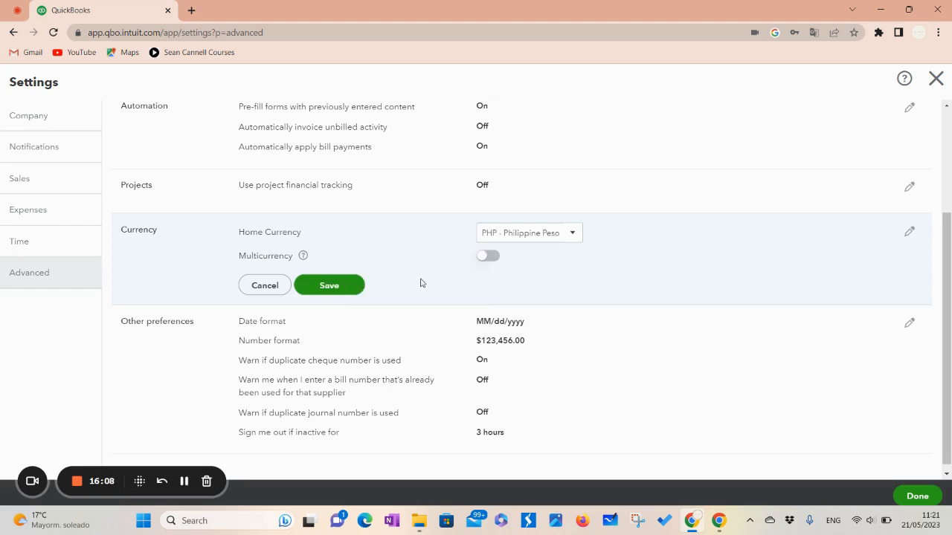
Switch on Multicurrency in the Currency settings and read its conditions, without accepting or saving it
left_click(485, 257)
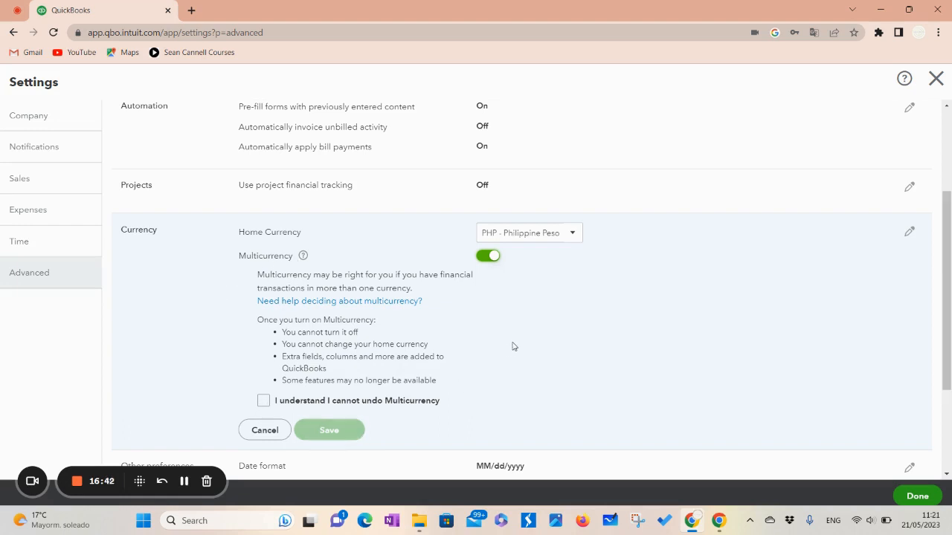
scroll(517, 357, "down", 2)
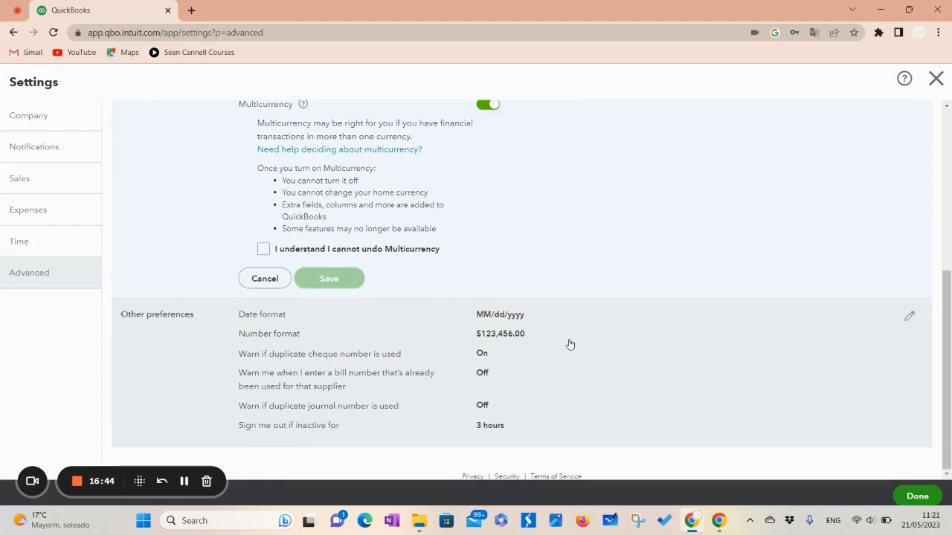
Open the Other preferences settings, review the time options for signing out when inactive, and close the settings without changing them
left_click(197, 373)
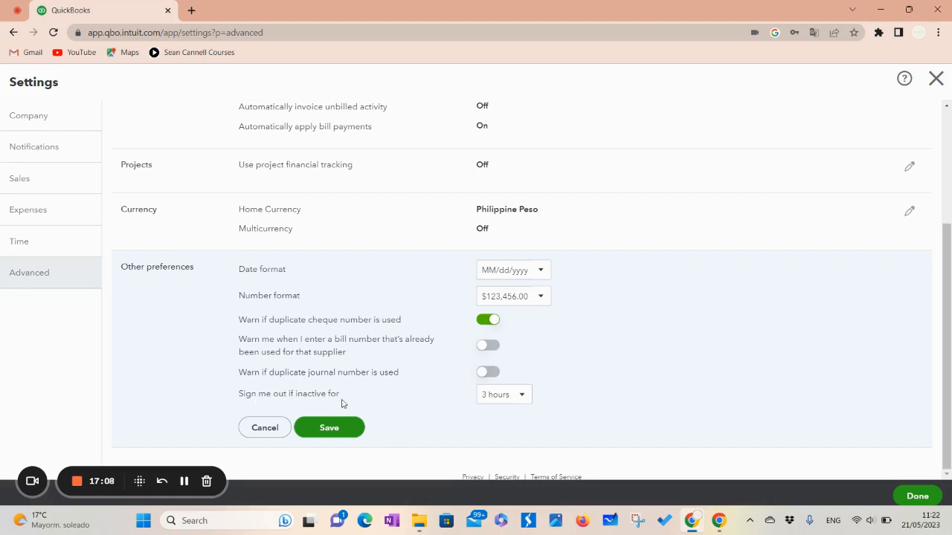
left_click(523, 400)
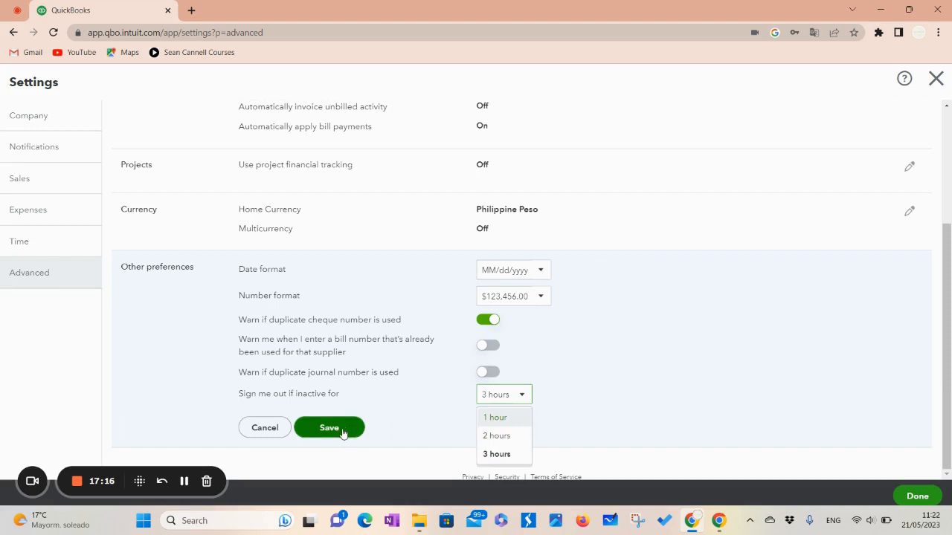
left_click(153, 345)
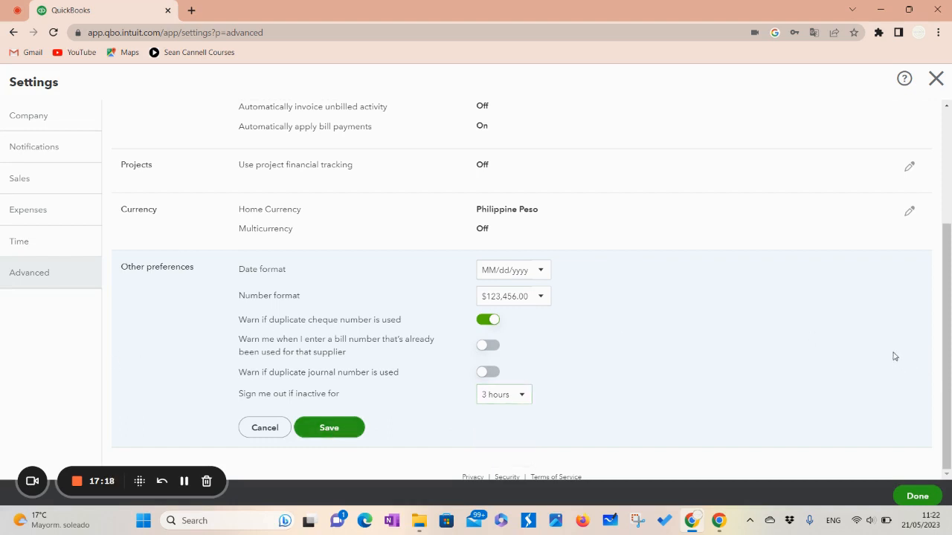
left_click(925, 499)
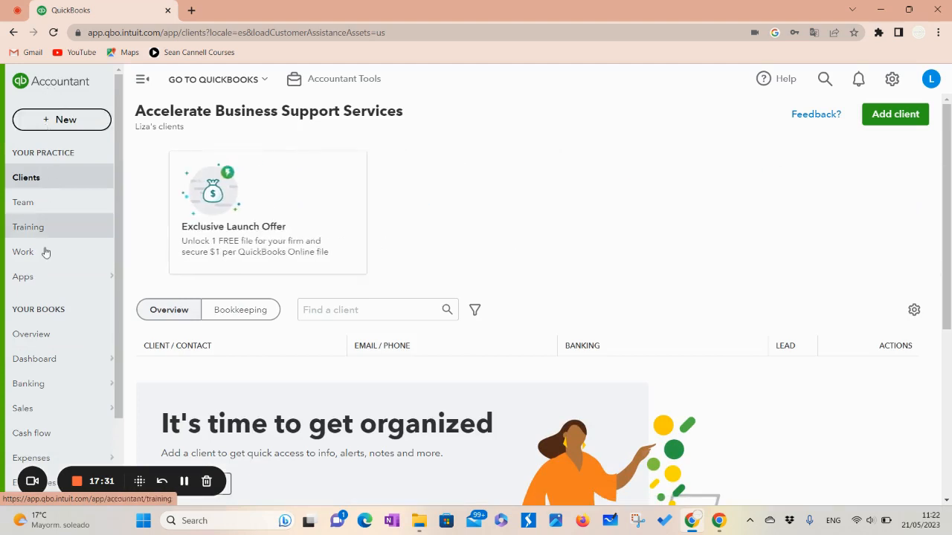
scroll(25, 397, "down", 2)
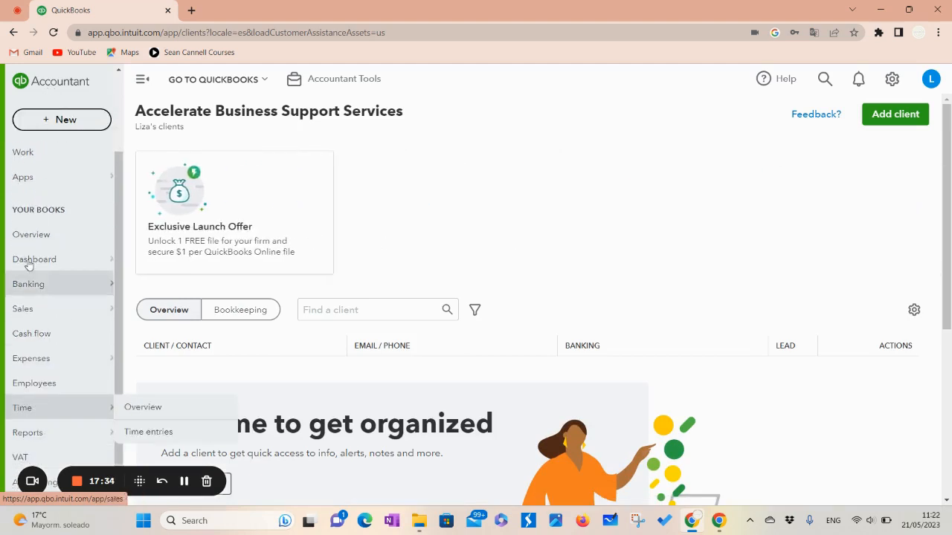
scroll(23, 97, "up", 2)
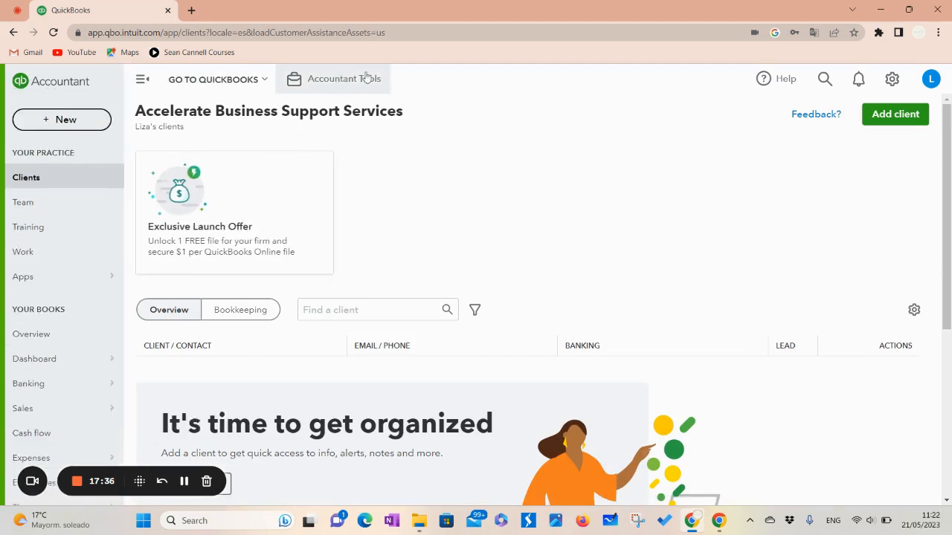